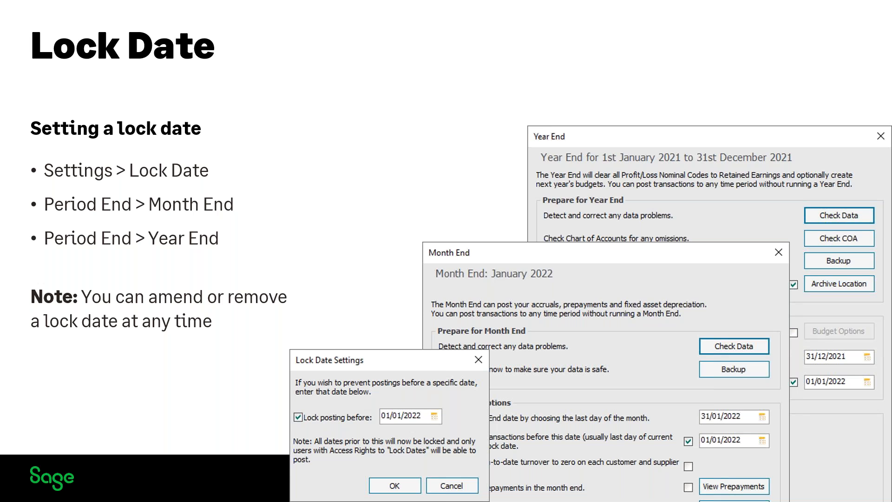
key("Right")
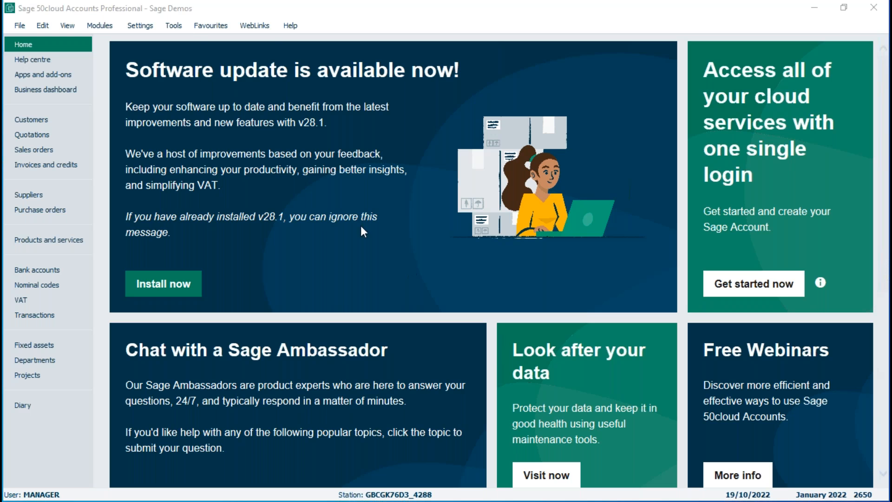
Open the Month End options to review the lock date setting, and close them without running the month end.
left_click(175, 27)
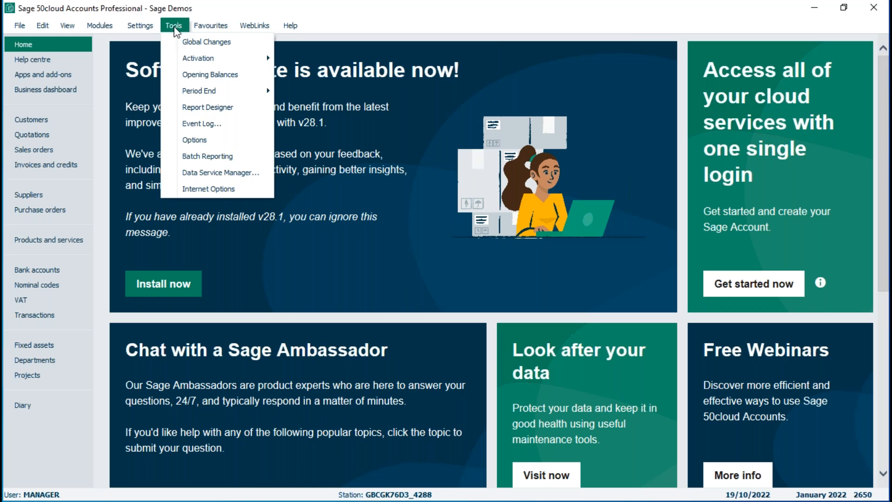
mouse_move(196, 91)
left_click(312, 159)
left_click(469, 290)
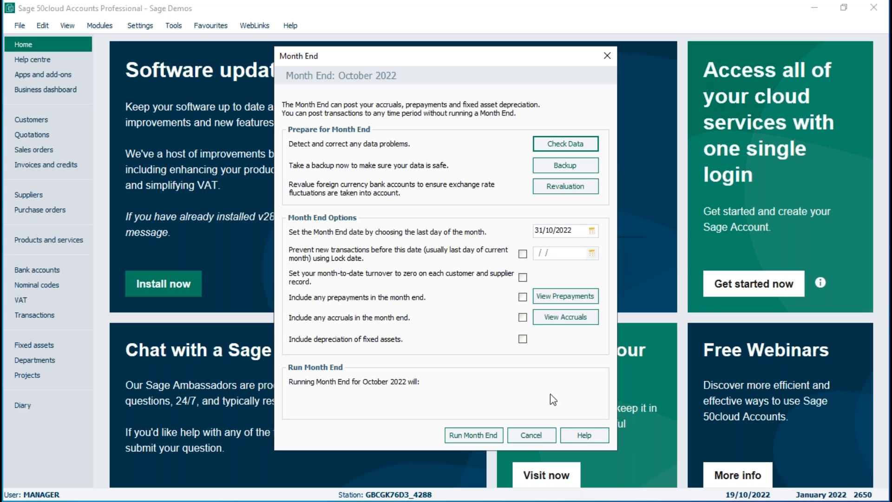
left_click(534, 436)
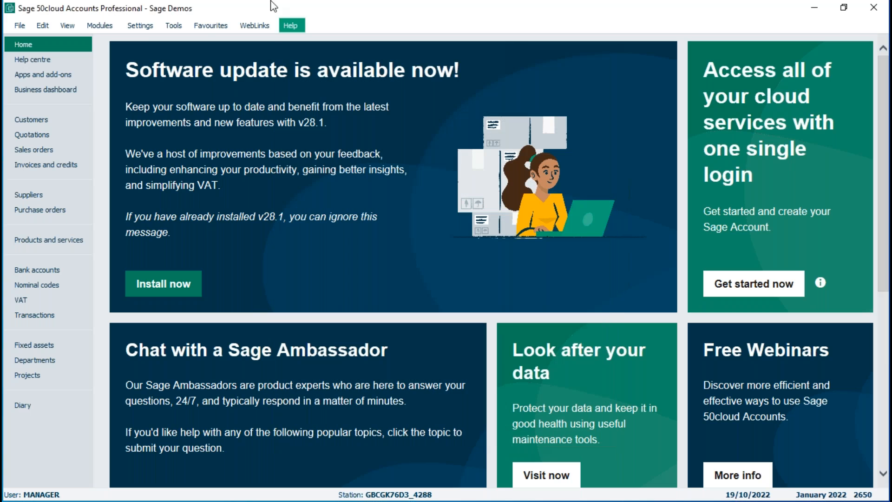
Open the Year End options to review the setting that prevents earlier transactions, and close them without running the year end.
left_click(177, 24)
mouse_move(197, 87)
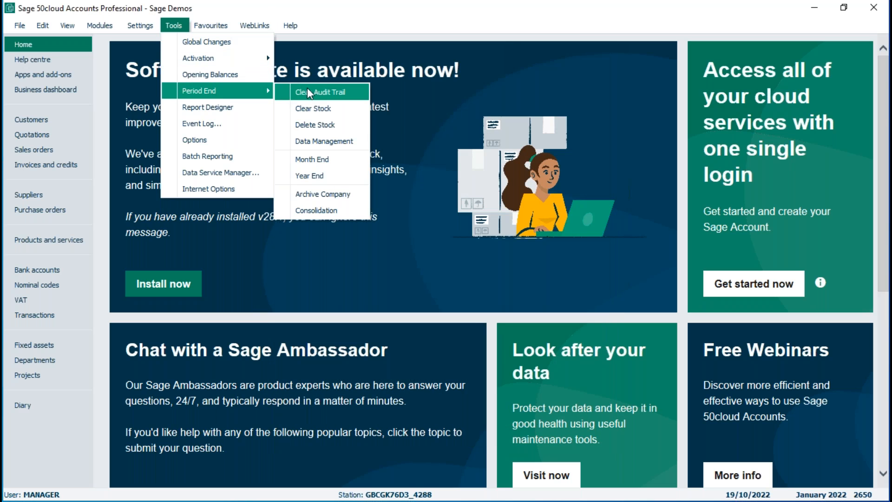
left_click(316, 176)
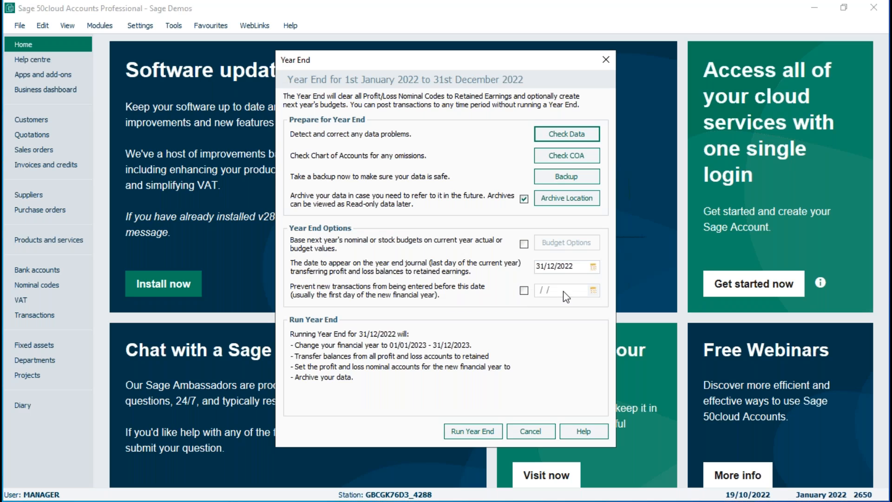
left_click(528, 431)
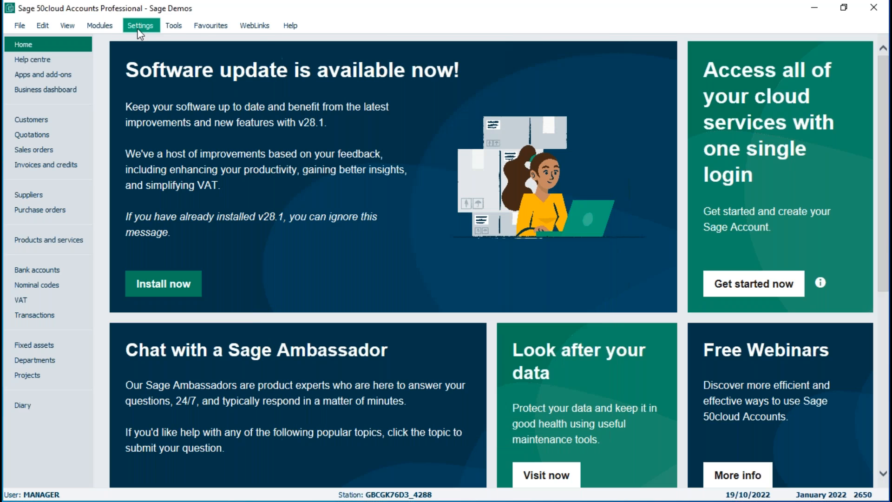
Enable the lock date so that postings before 01/01/2022 are locked, and save the setting.
left_click(137, 25)
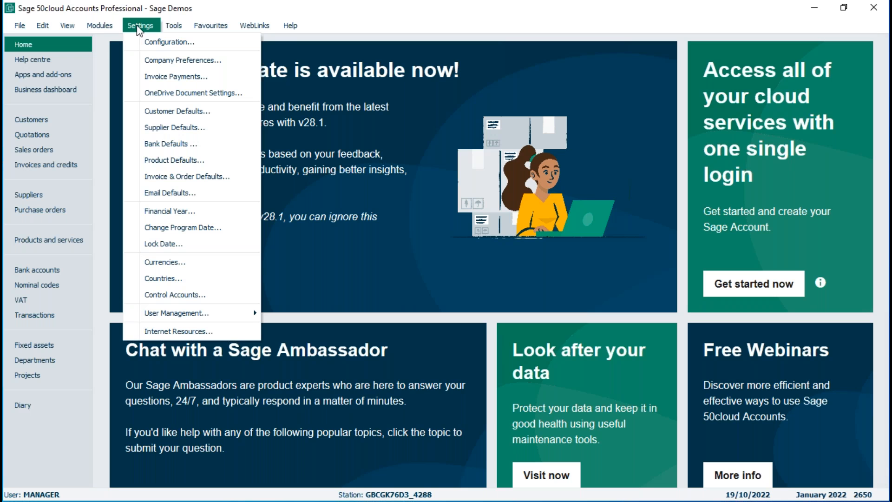
left_click(178, 243)
left_click(360, 241)
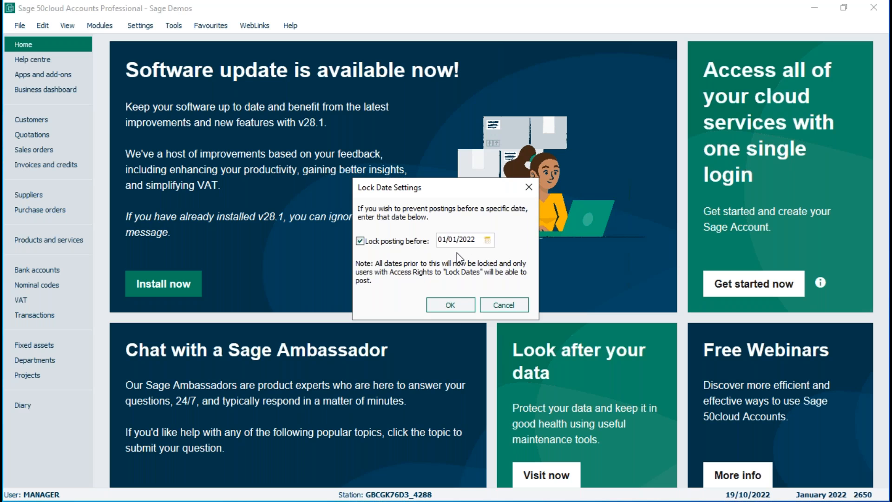
left_click(451, 305)
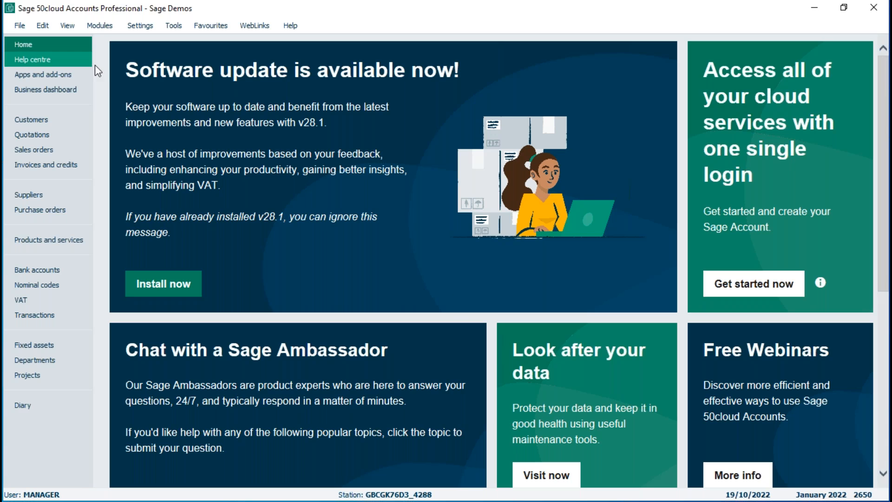
left_click(139, 26)
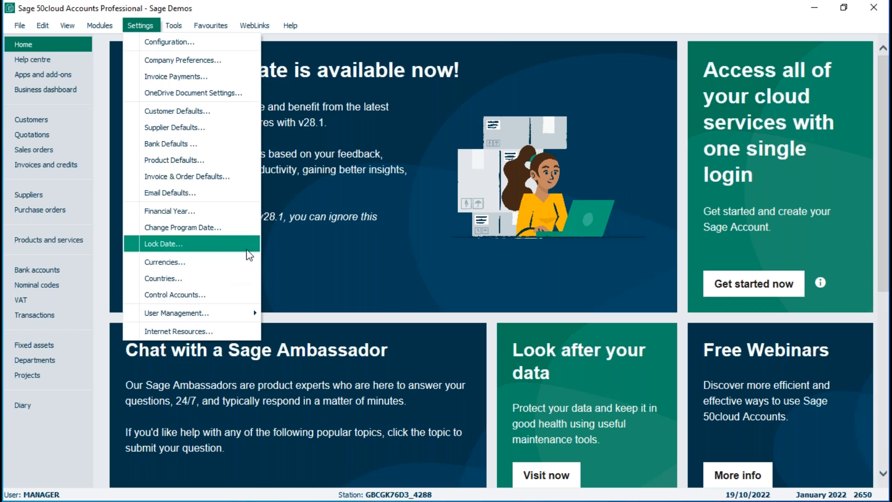
left_click(319, 263)
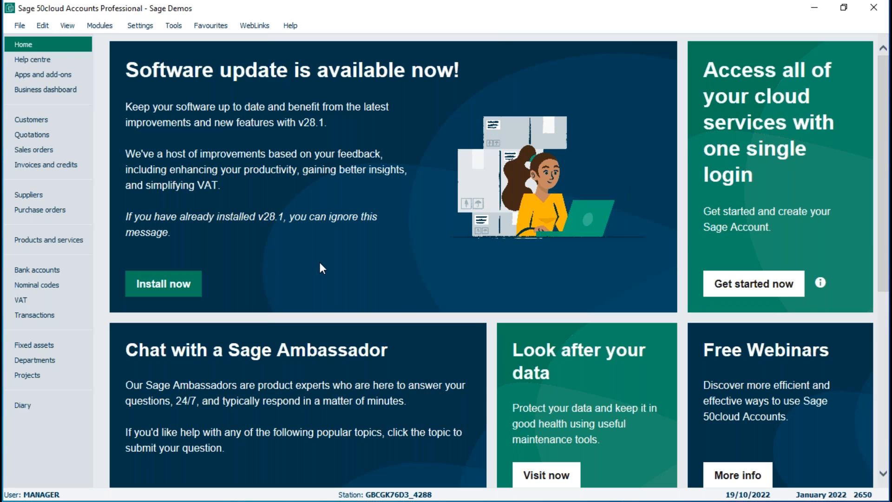
Start a new bank payment from the Bank Current Account in the bank accounts module.
left_click(44, 269)
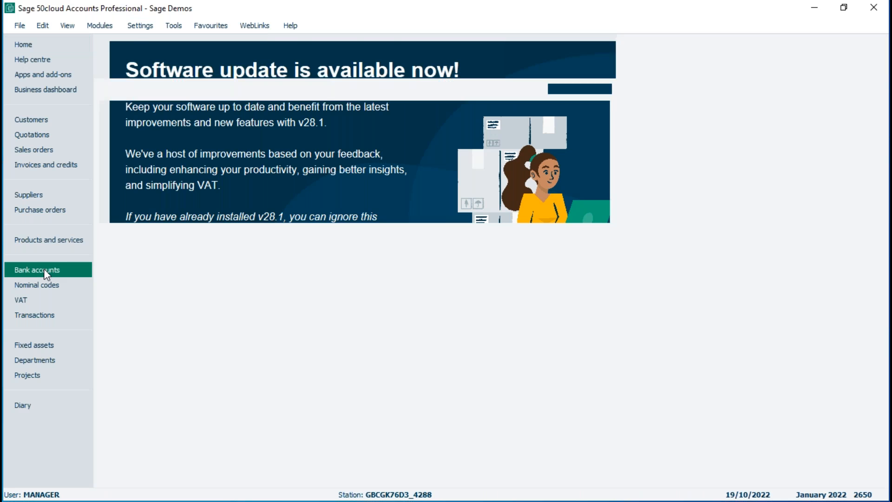
left_click(272, 69)
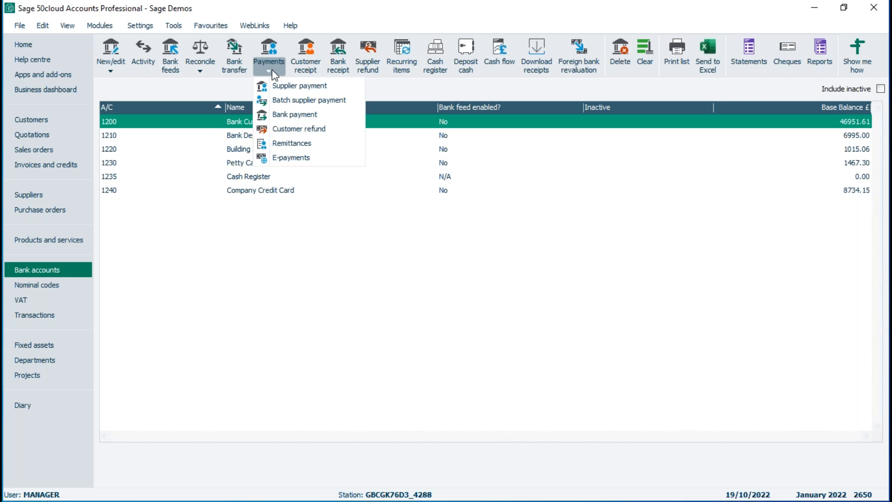
left_click(287, 120)
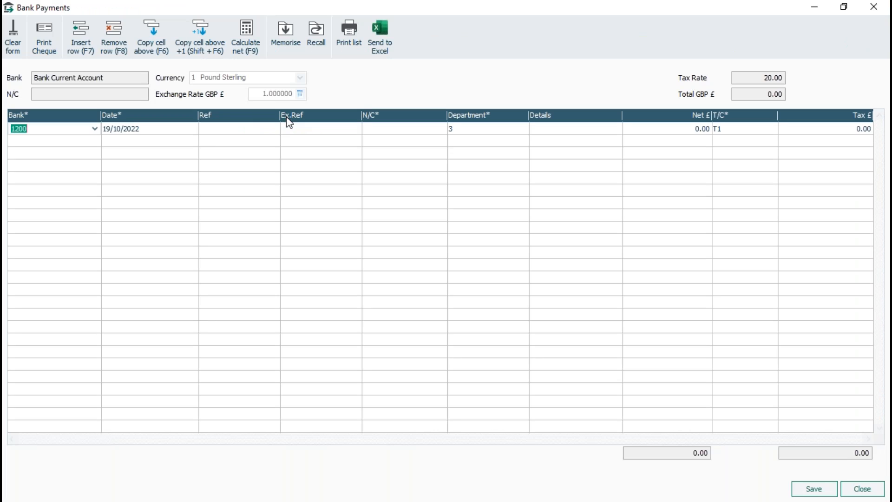
Set the bank payment's date to 30/12/2021 and accept the financial year warning.
left_click(132, 131)
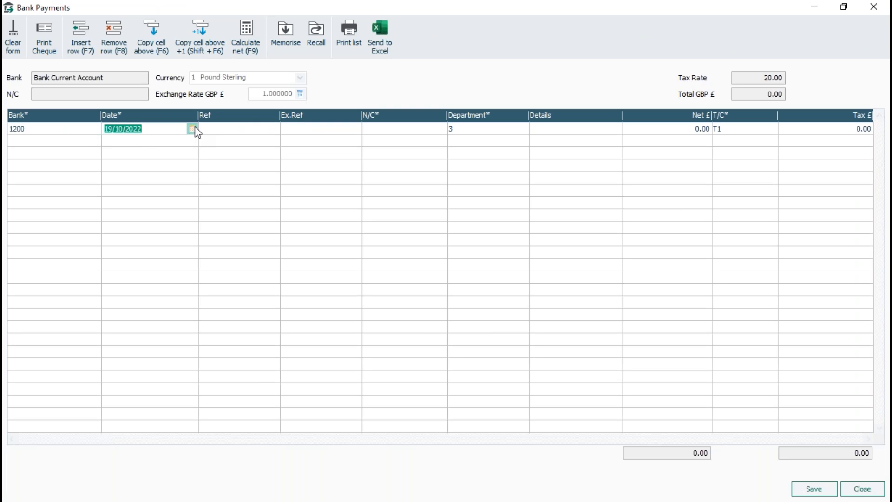
left_click(192, 128)
left_click(111, 142)
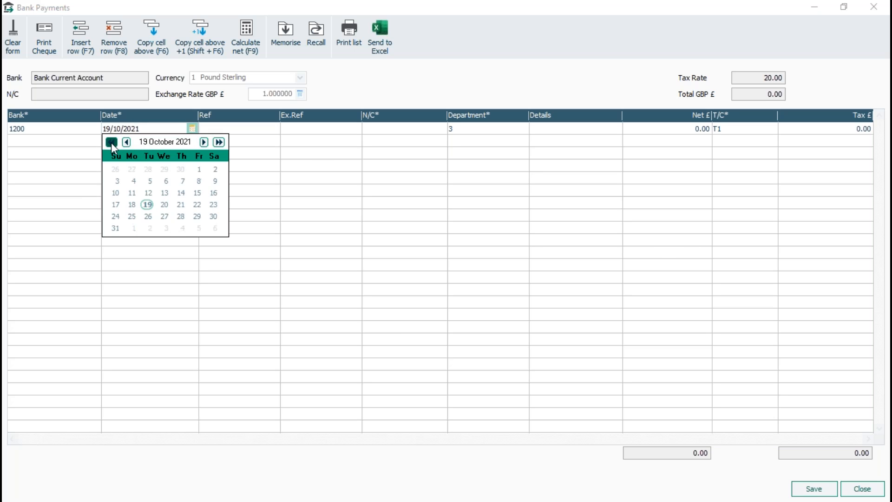
left_click(204, 142)
left_click(204, 142)
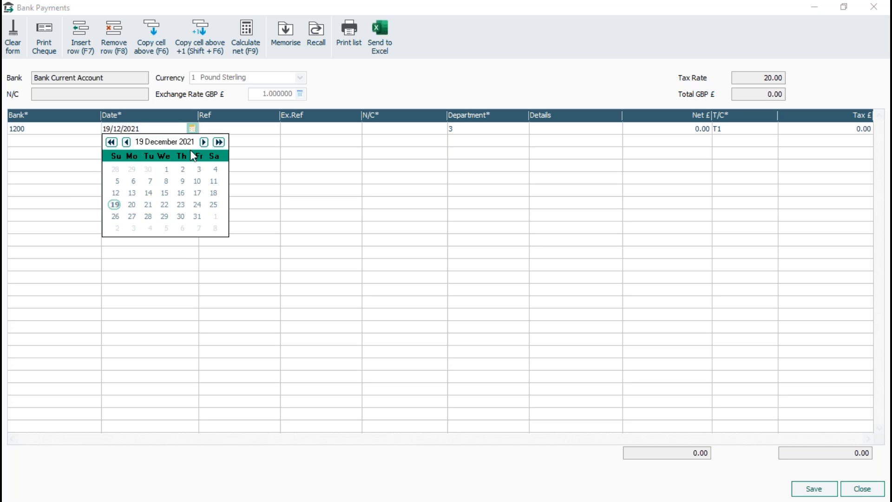
left_click(180, 217)
left_click(180, 217)
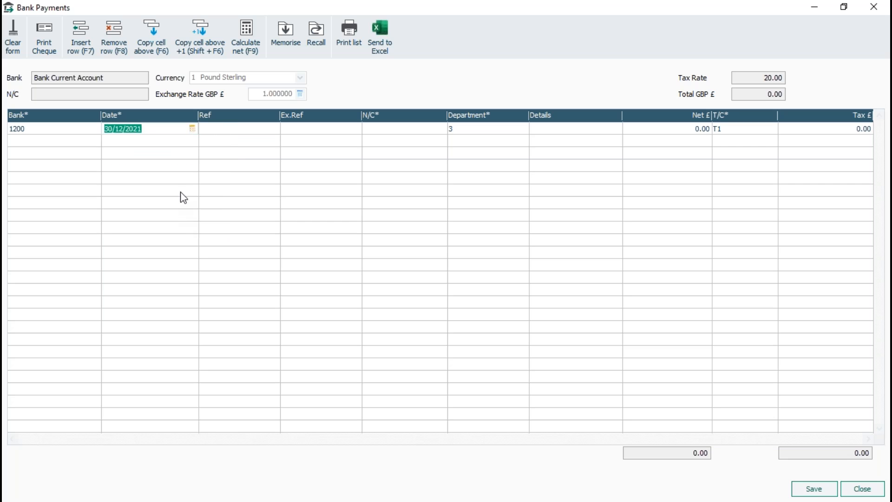
key("Tab")
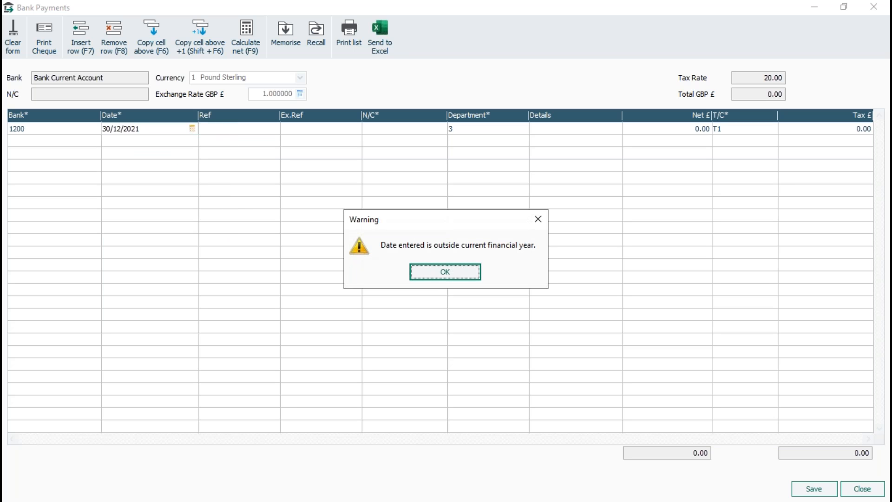
left_click(442, 276)
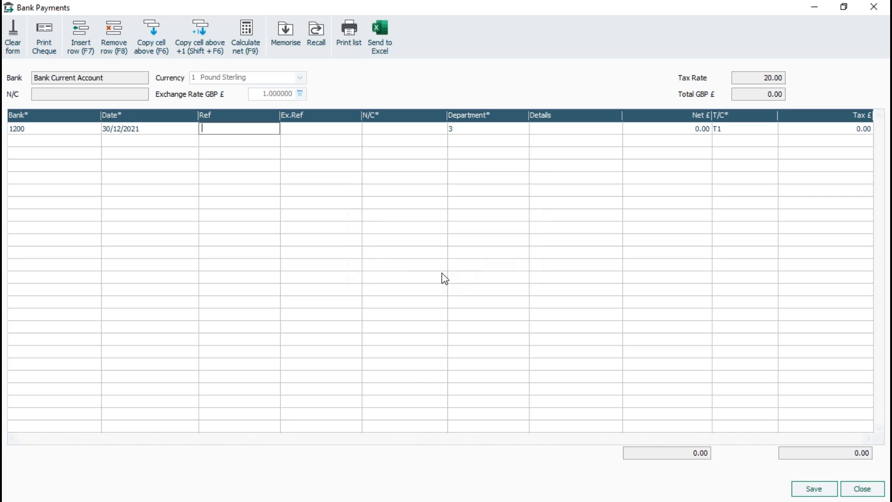
Fill in the payment with reference 123, nominal code 5000, details "test" and a net amount of 100.
type("123")
key("Tab")
key("Tab")
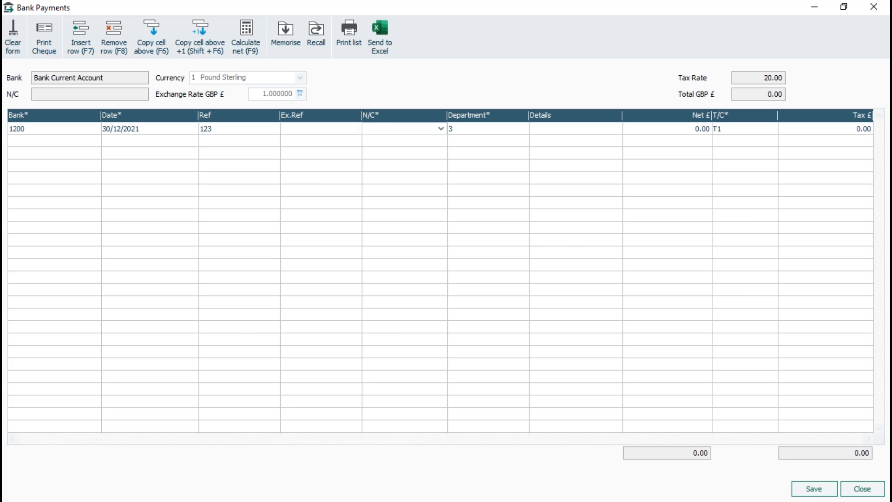
type("5000")
key("Tab")
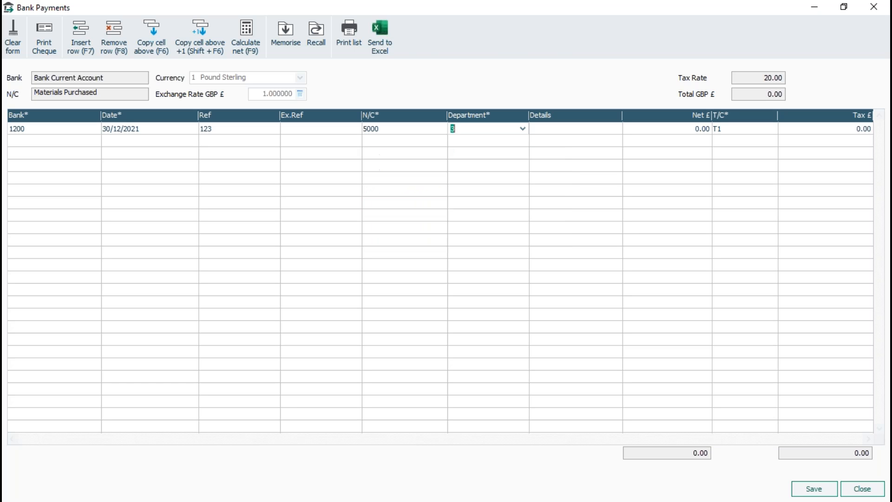
key("Tab")
type("test")
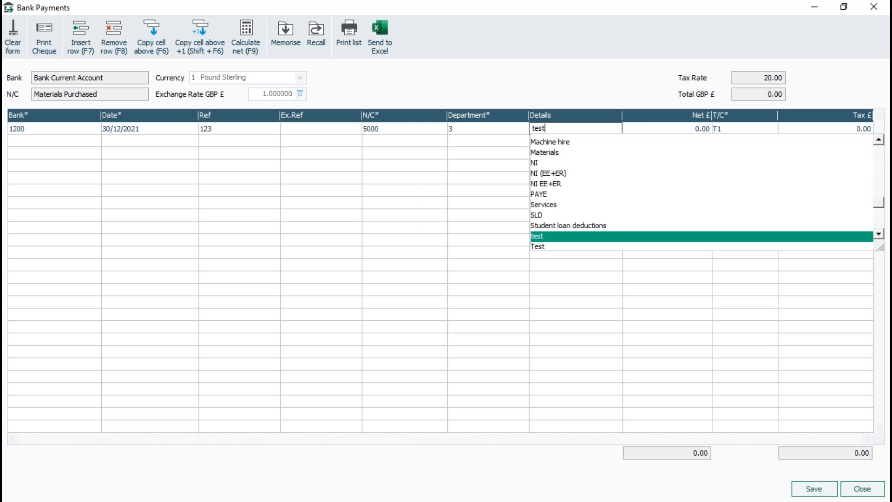
key("Tab")
type("100")
key("Tab")
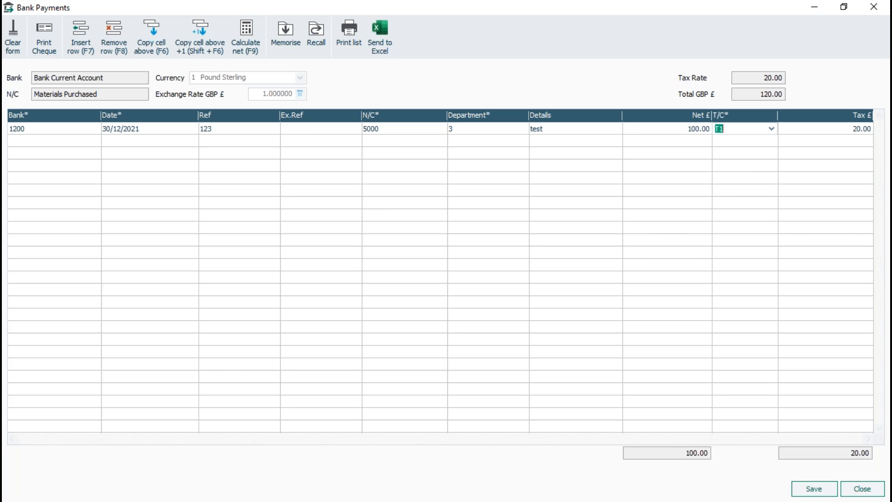
Save the bank payment, agreeing to post to a locked date outside the financial year, and close the payment window.
left_click(814, 489)
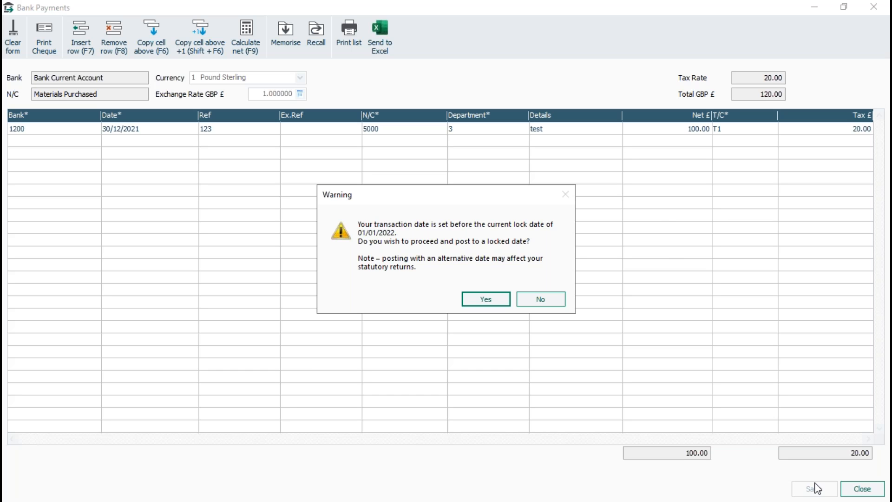
left_click(495, 303)
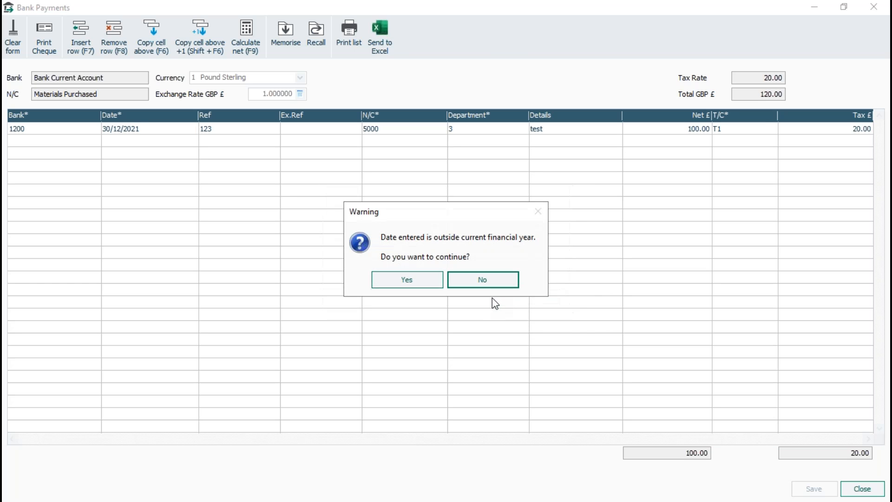
left_click(423, 283)
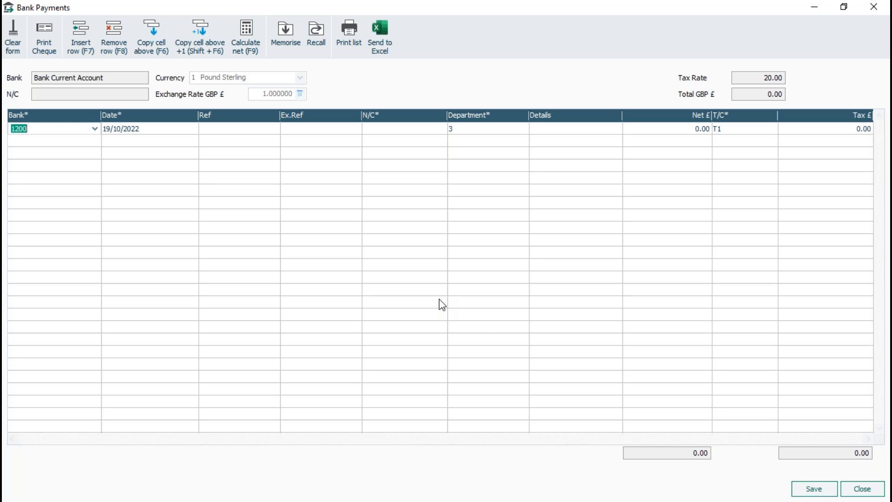
left_click(865, 490)
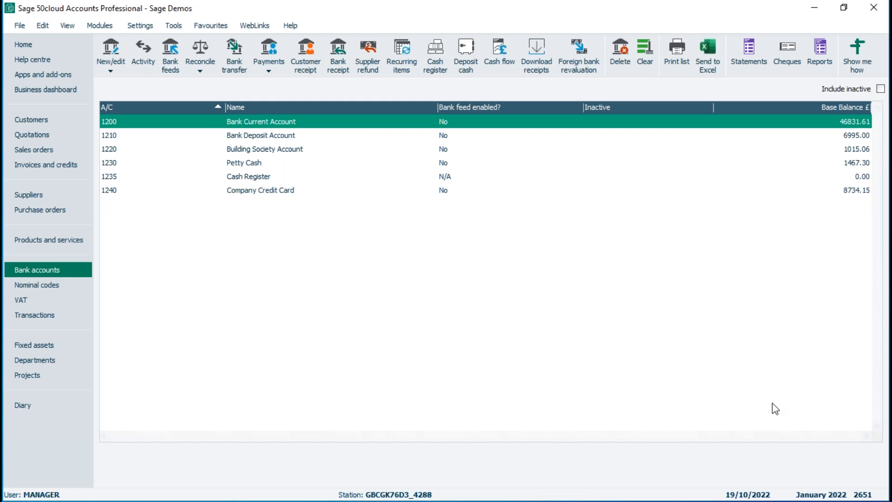
Open the user list, check the Standard user's type and level of access, and close the list.
left_click(139, 26)
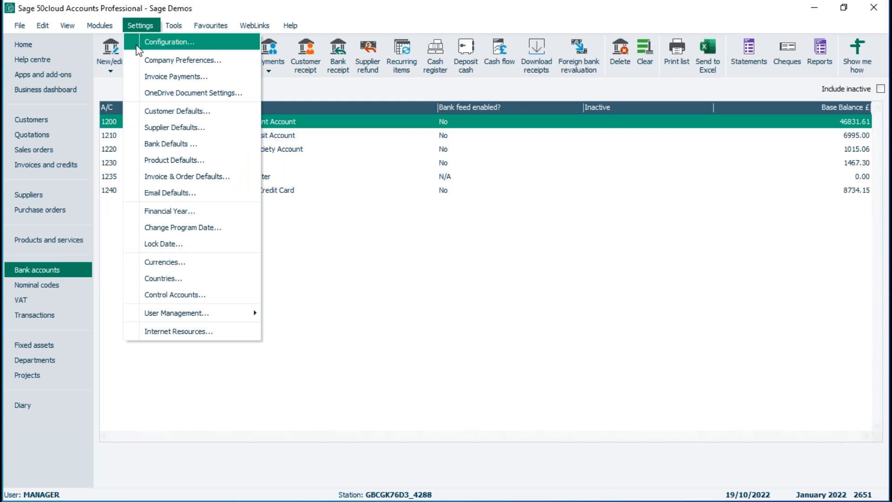
mouse_move(166, 317)
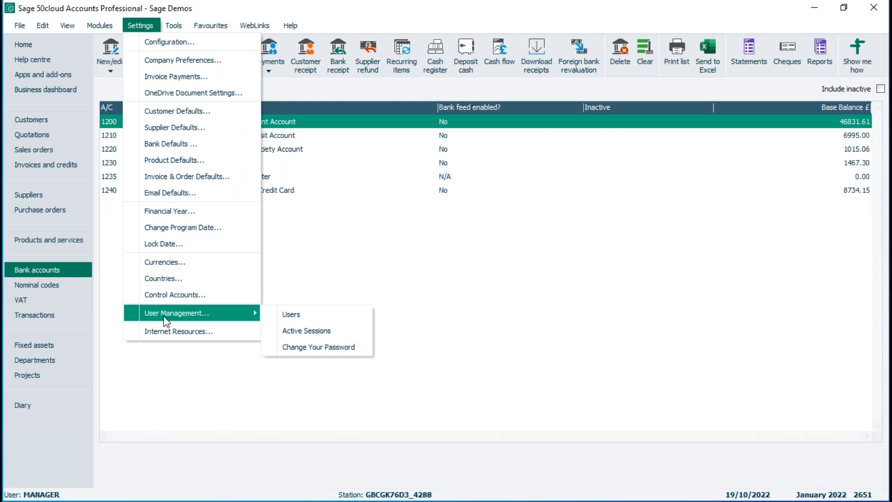
left_click(300, 317)
left_click(483, 292)
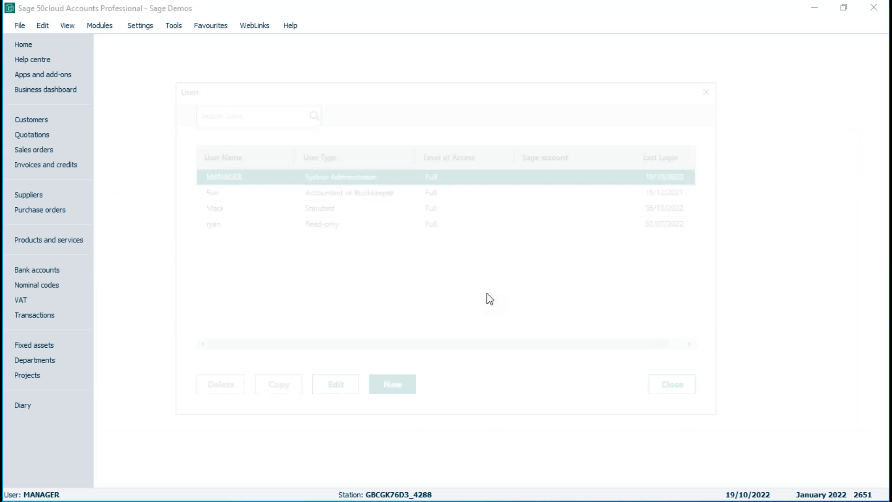
left_click(217, 207)
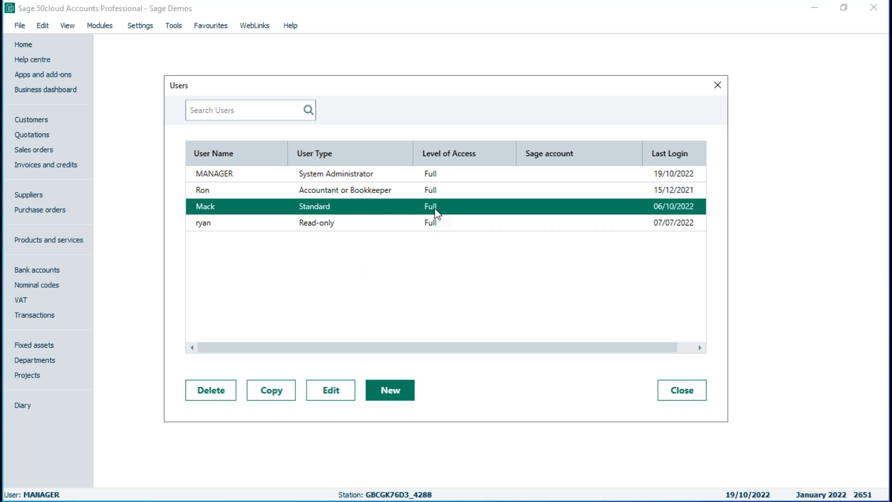
left_click(682, 391)
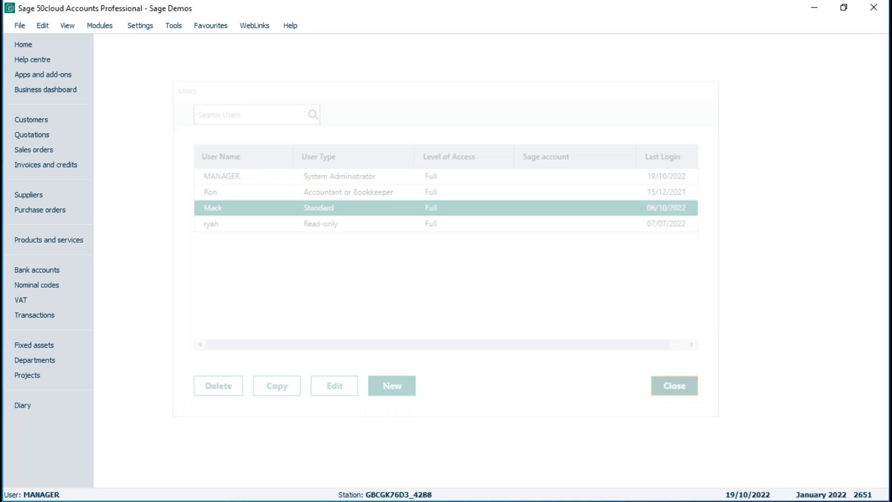
Log off and log on as the Standard user, entering that user's logon name and account password.
left_click(20, 25)
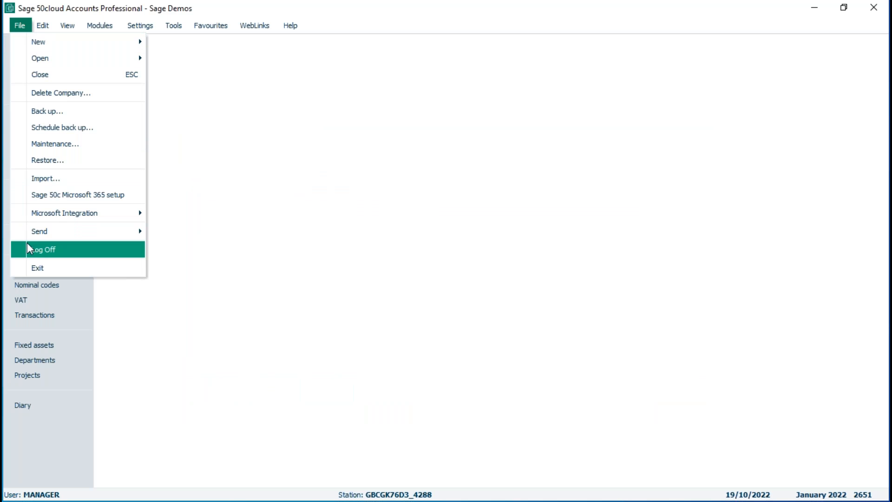
left_click(41, 251)
type("mack")
key("Tab")
type("••")
key("Return")
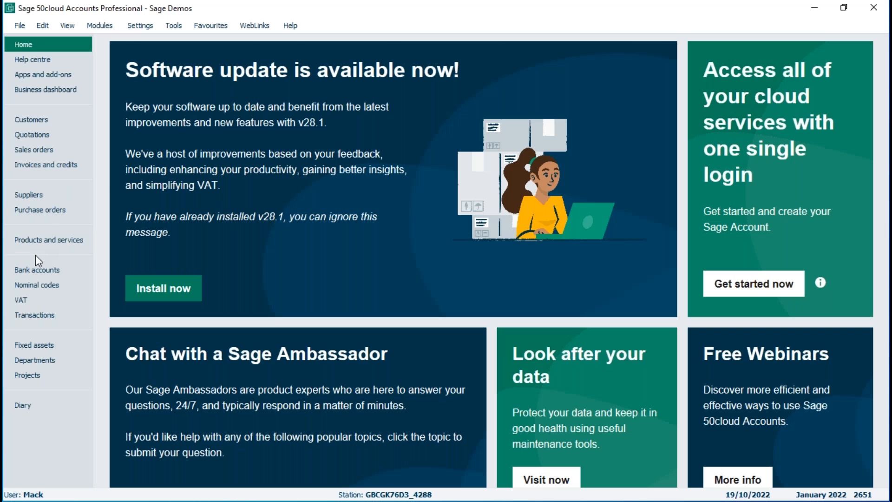
Start a new bank payment from the Bank Current Account dated 13/10/2021 and accept the financial year warning.
left_click(35, 268)
left_click(271, 65)
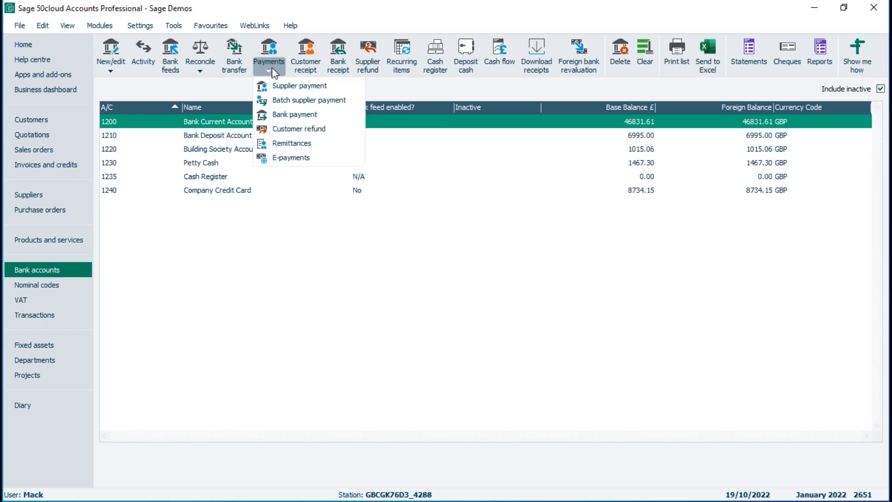
left_click(295, 114)
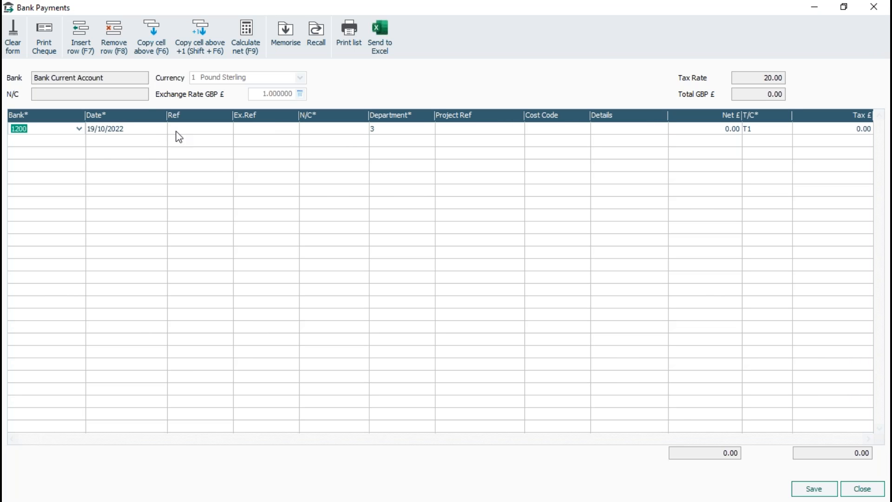
left_click(156, 128)
left_click(160, 128)
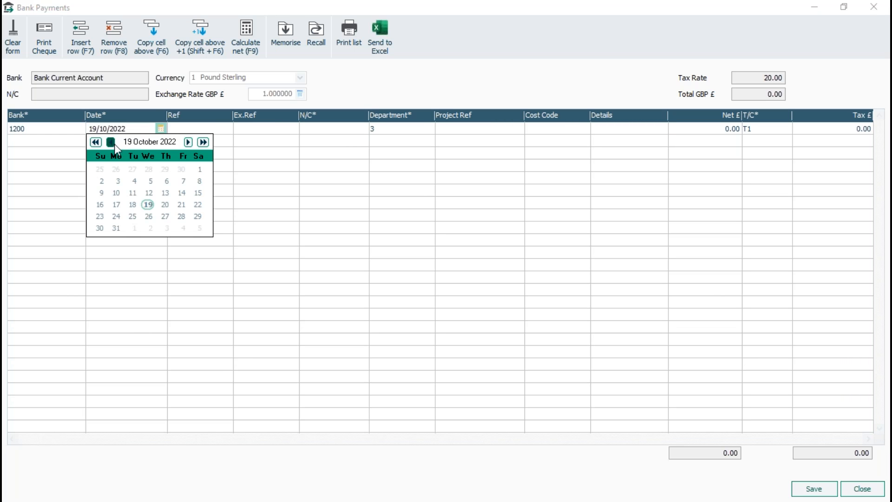
left_click(110, 141)
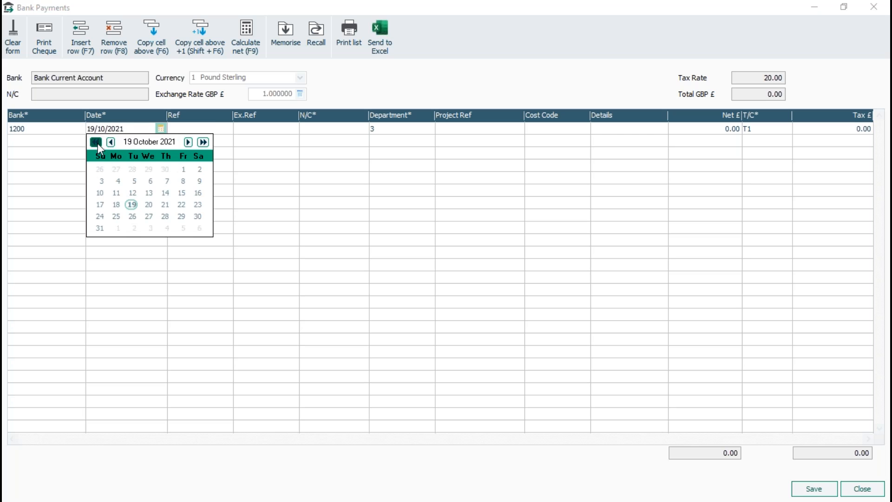
left_click(153, 196)
left_click(229, 129)
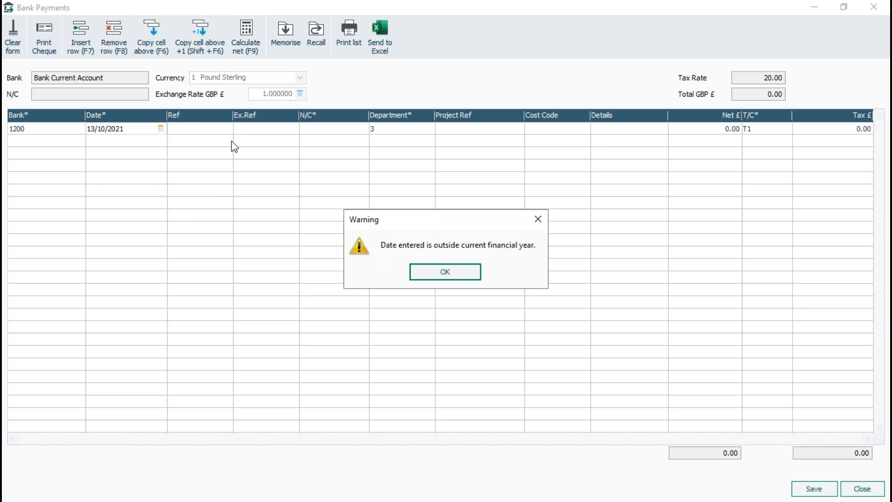
left_click(445, 272)
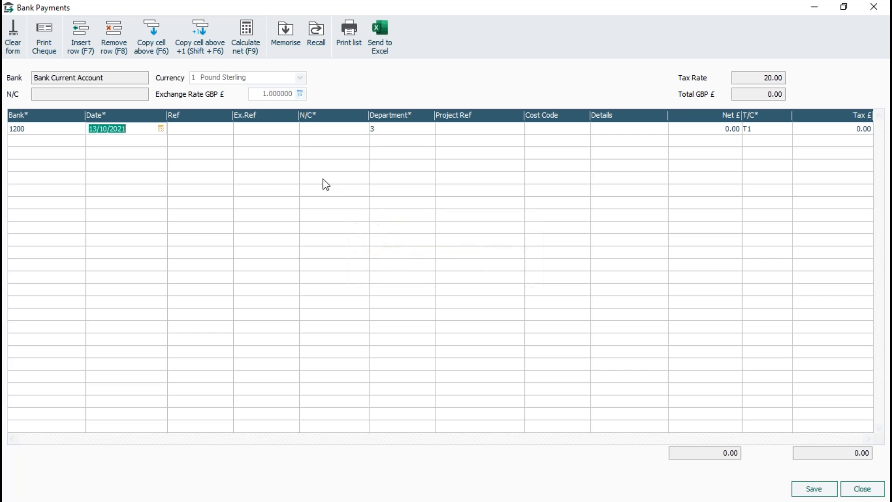
Fill in the payment with nominal code 5000, details "test" and a net amount of 50.
left_click(316, 132)
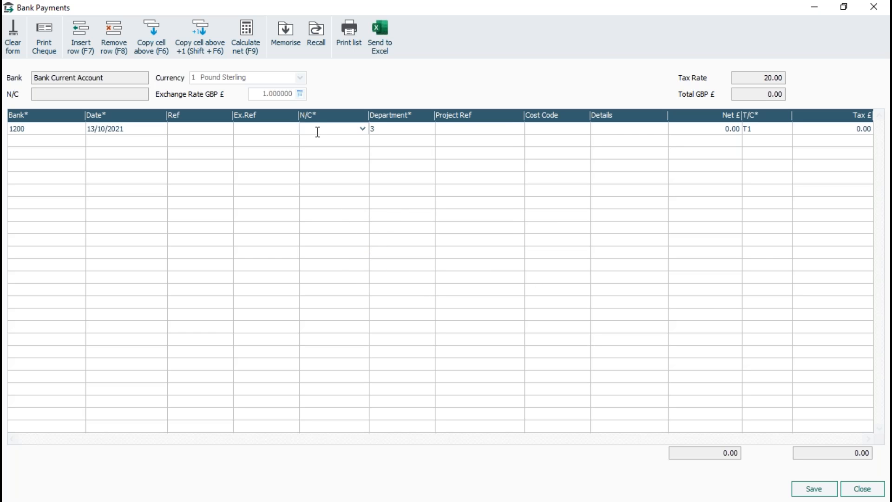
type("5000")
key("Tab")
key("Tab")
key("Tab")
key("Tab")
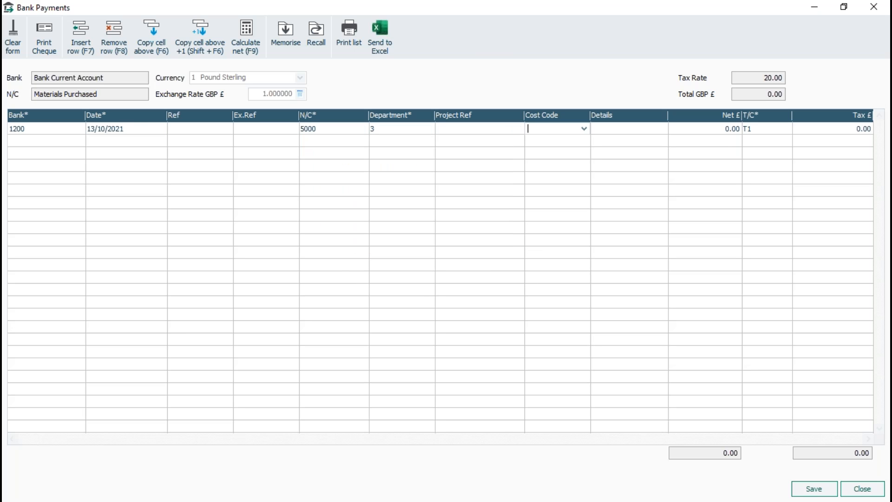
type("test")
key("Tab")
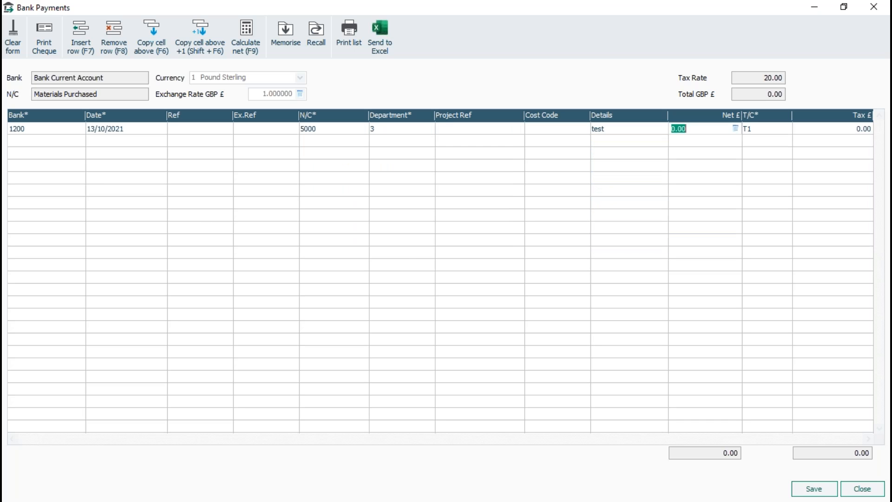
type("50")
key("Tab")
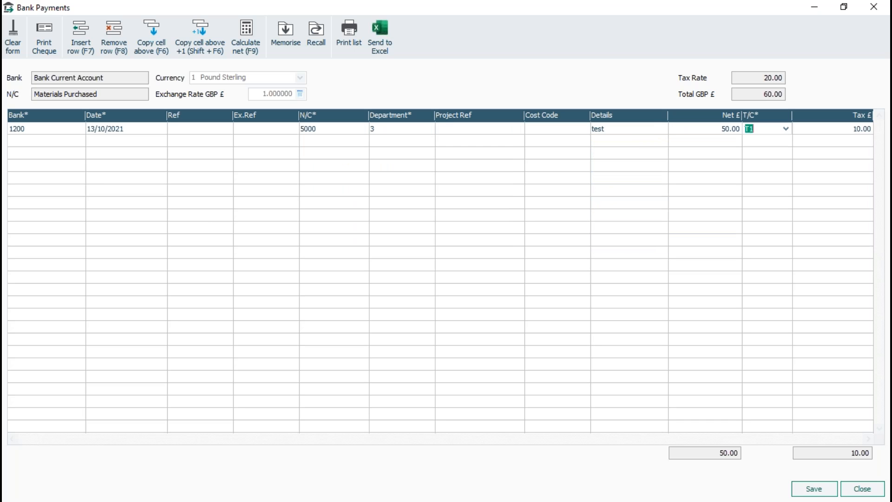
Save the bank payment, agreeing to continue with a date outside the financial year, and close the payment window.
left_click(815, 489)
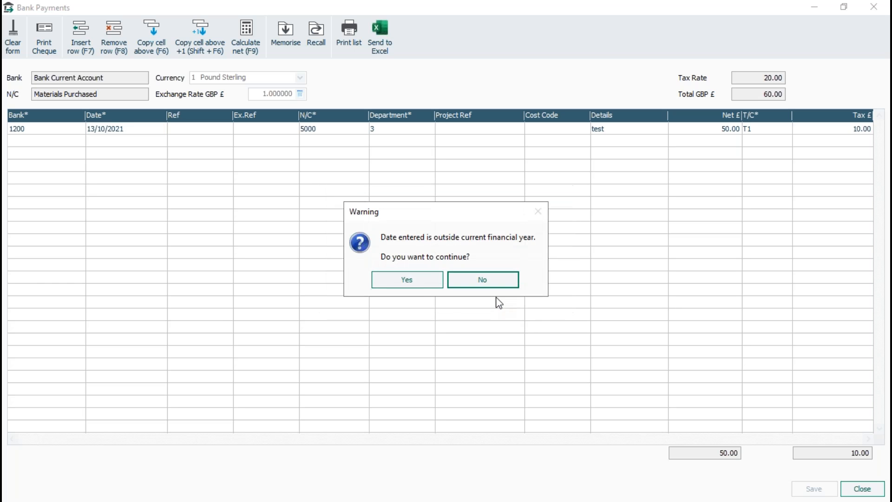
left_click(420, 282)
left_click(862, 489)
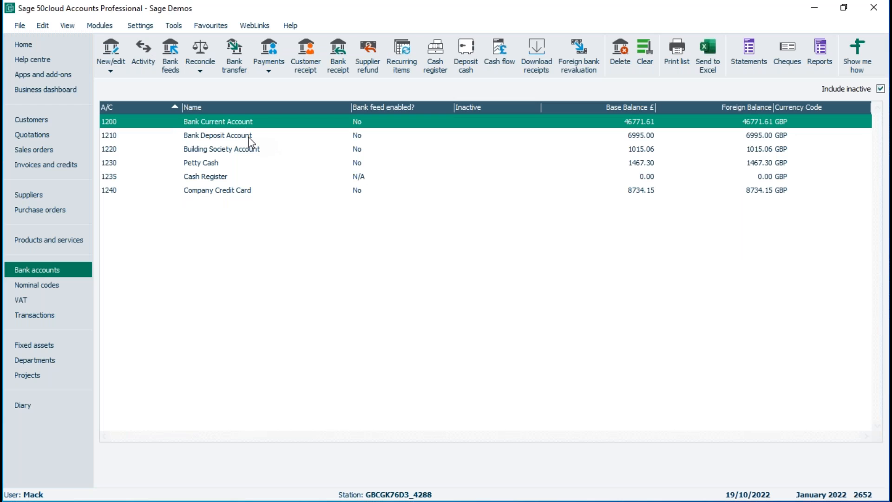
Log off the Standard user and log on as manager with the account password.
left_click(19, 25)
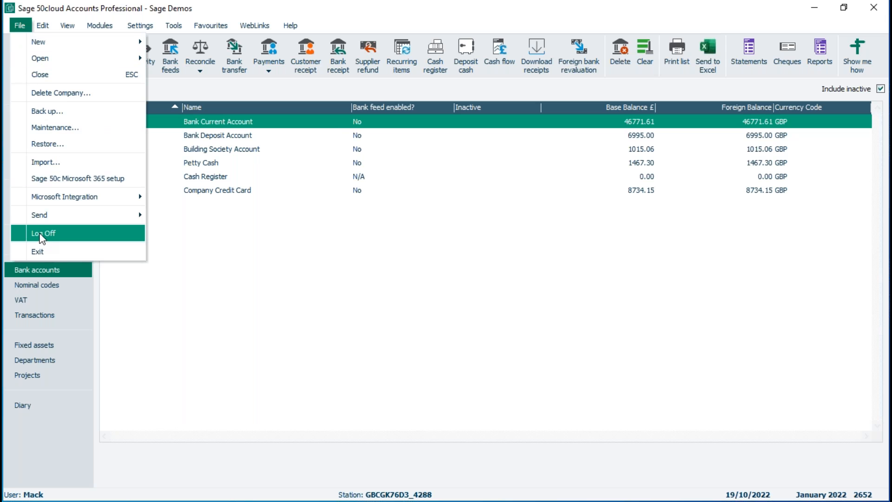
left_click(42, 238)
left_click(479, 291)
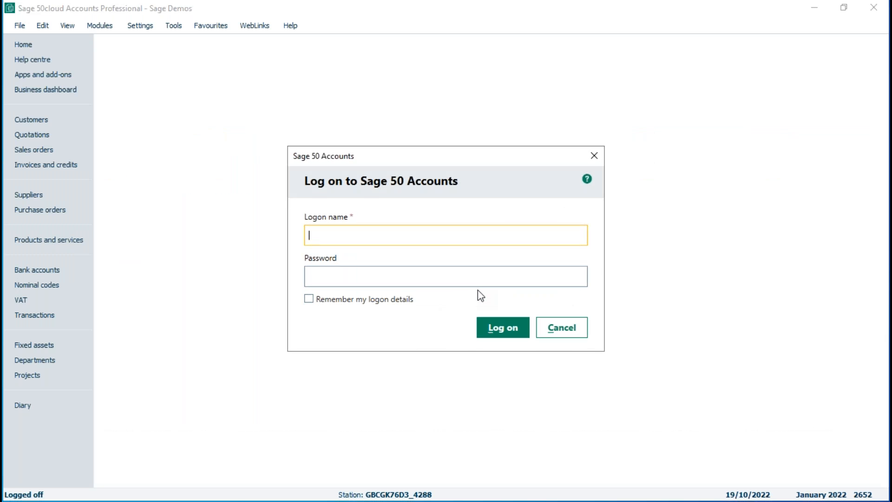
type("manager")
key("Tab")
type("**")
key("Return")
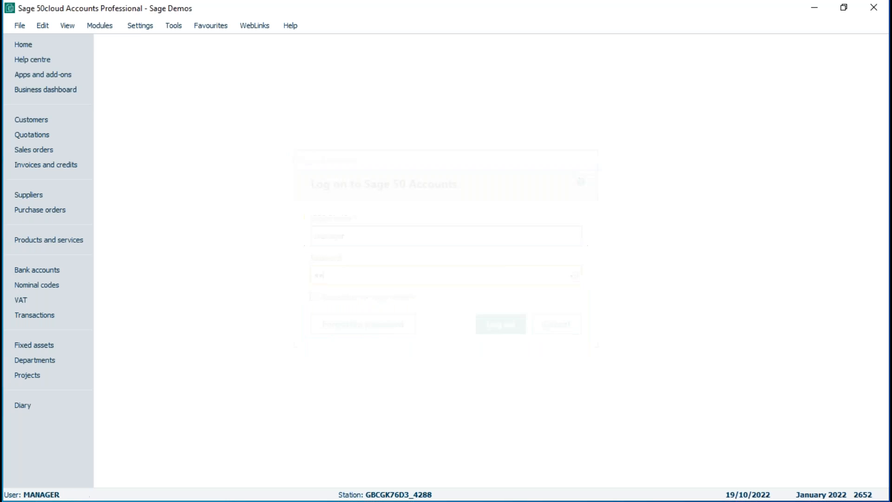
Open the Standard user's record for editing from the user list and show its level of access.
left_click(140, 26)
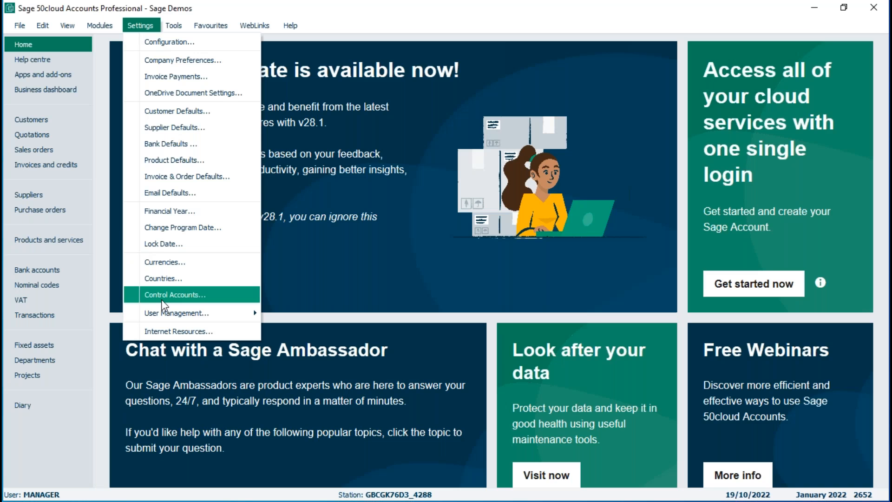
mouse_move(237, 314)
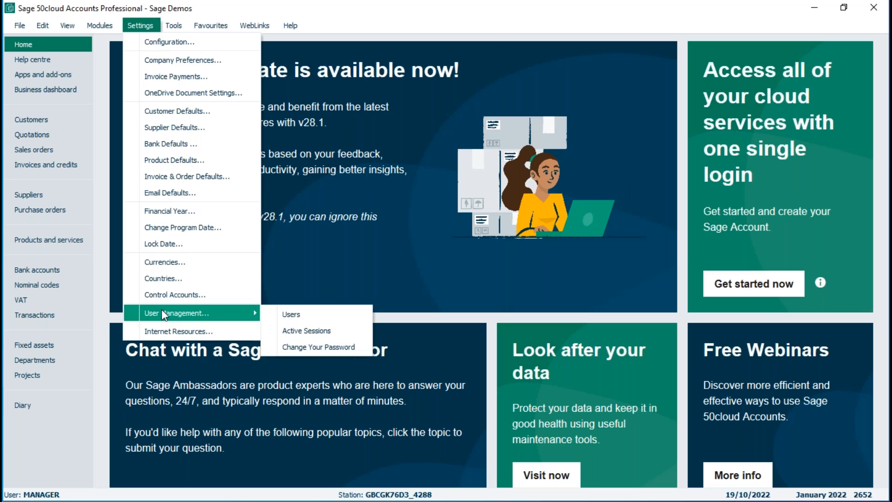
left_click(291, 315)
left_click(222, 207)
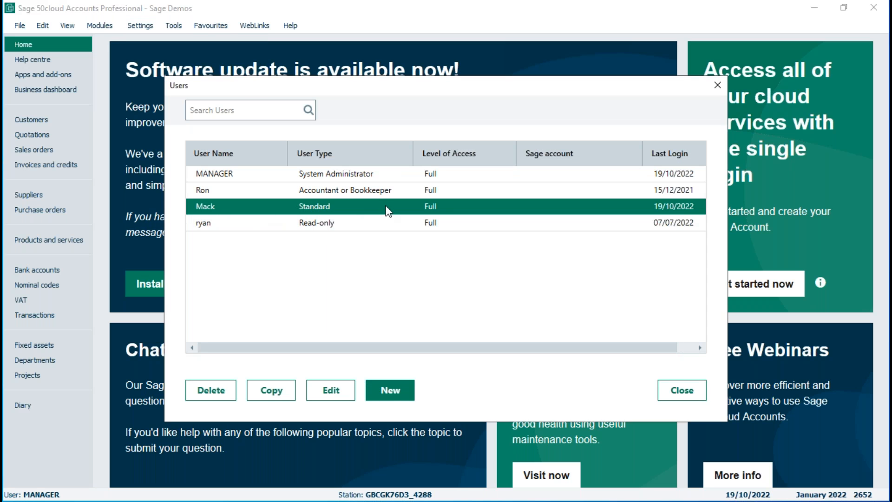
left_click(331, 390)
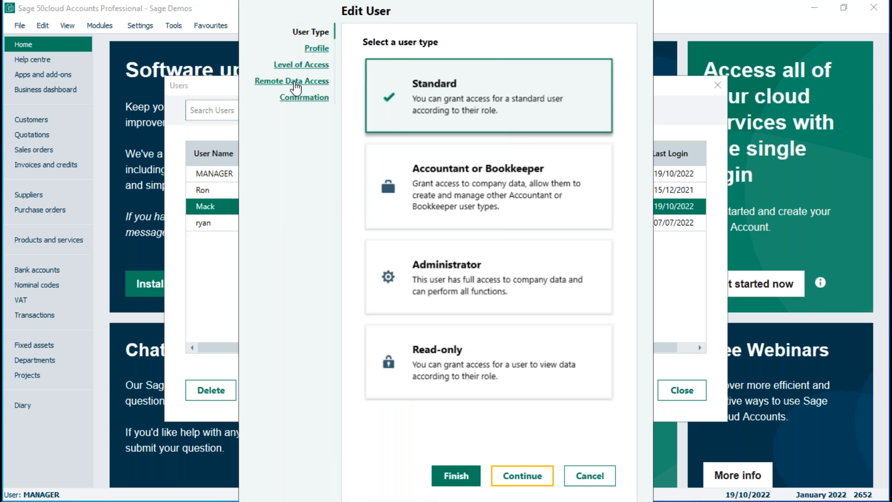
left_click(295, 82)
left_click(300, 65)
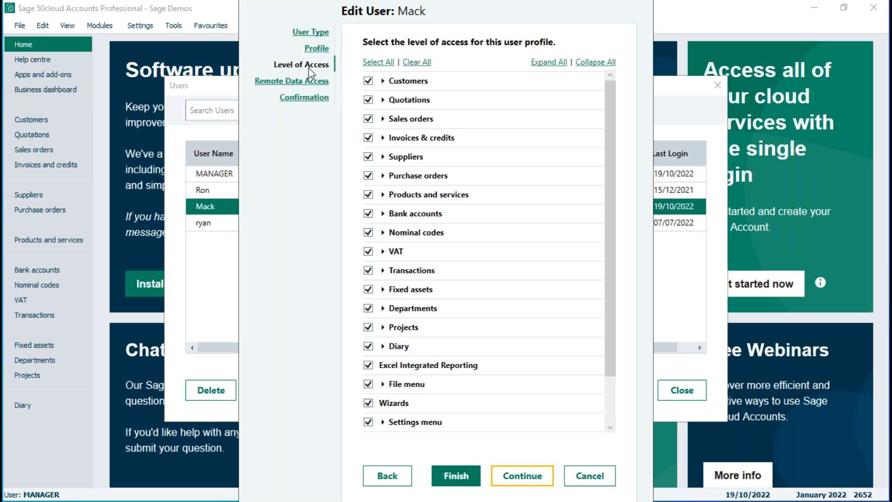
Remove the user's access to Lock date settings, save the changes and close the user list.
left_click(382, 421)
left_click_drag(611, 428, 611, 427)
left_click(392, 289)
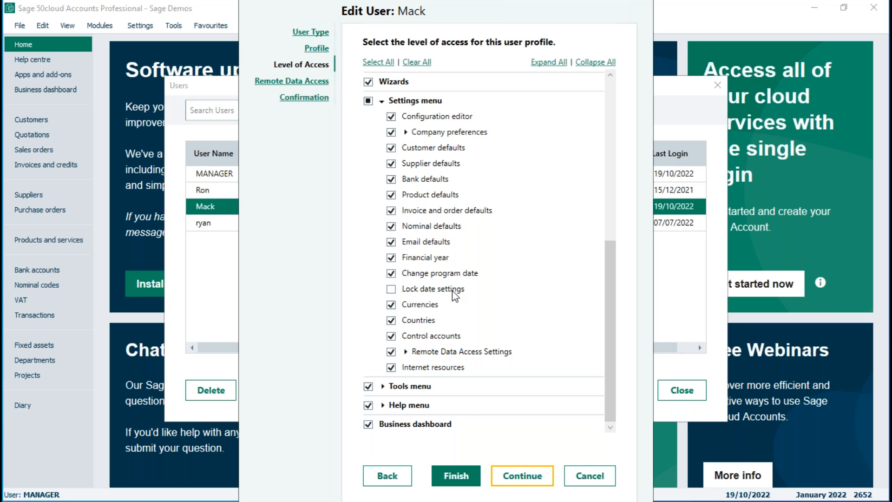
left_click(456, 475)
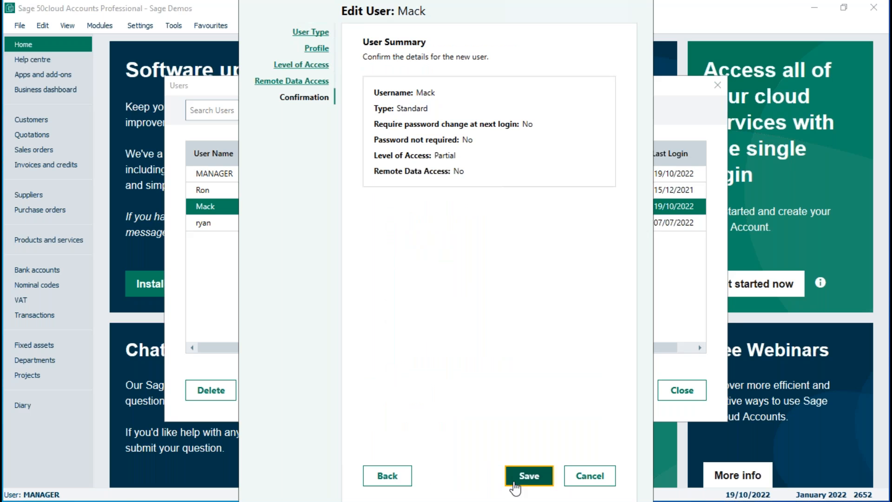
left_click(529, 475)
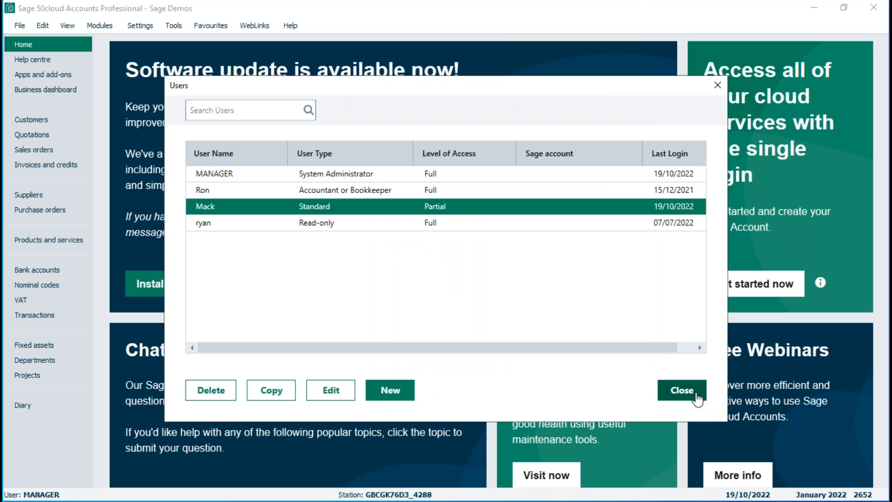
left_click(682, 390)
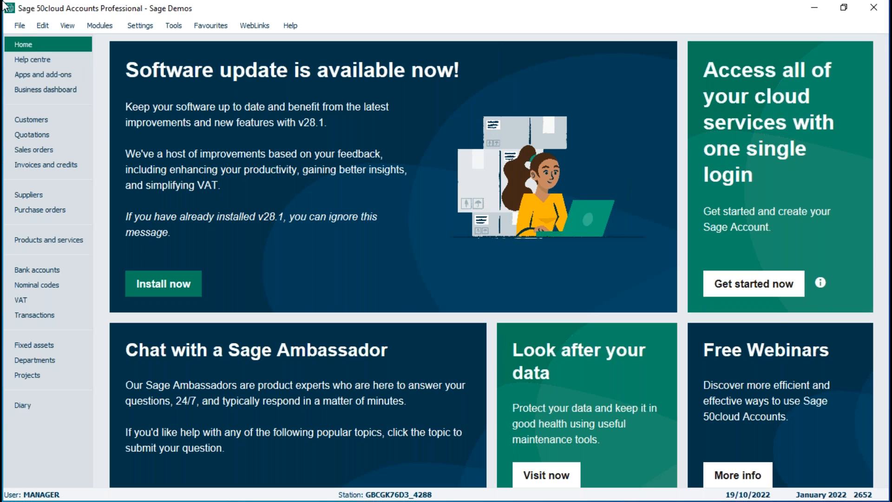
Log back on as the Standard user with the account password and check which settings commands are available.
left_click(19, 27)
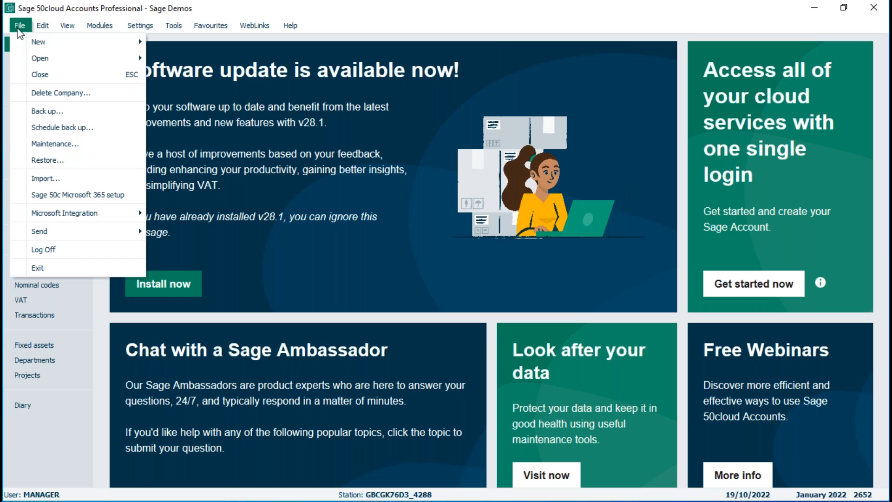
left_click(40, 251)
type("mack")
key("Tab")
type("••")
key("Return")
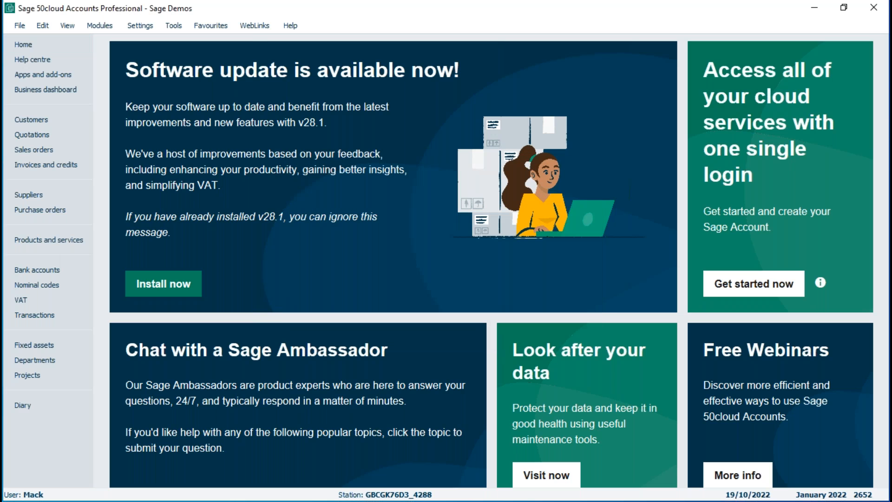
left_click(140, 25)
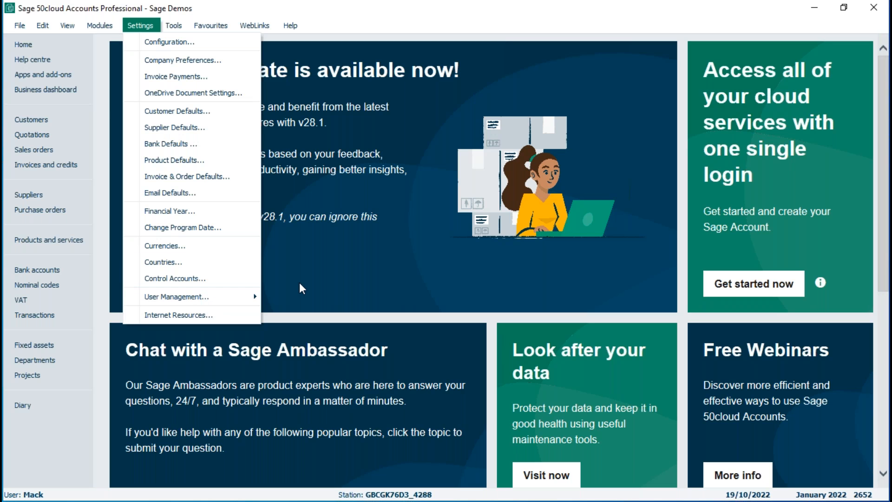
Start a new bank payment from the Bank Current Account dated 15/10/2021 and accept the financial year warning.
left_click(49, 270)
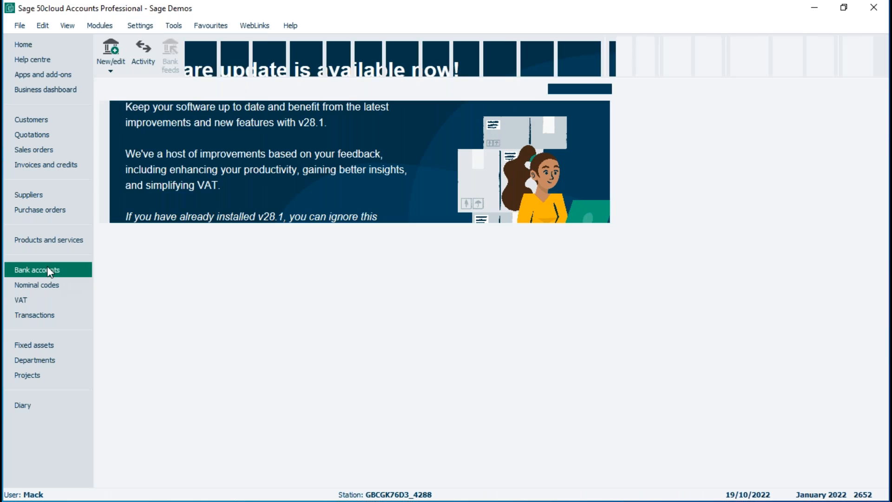
left_click(269, 70)
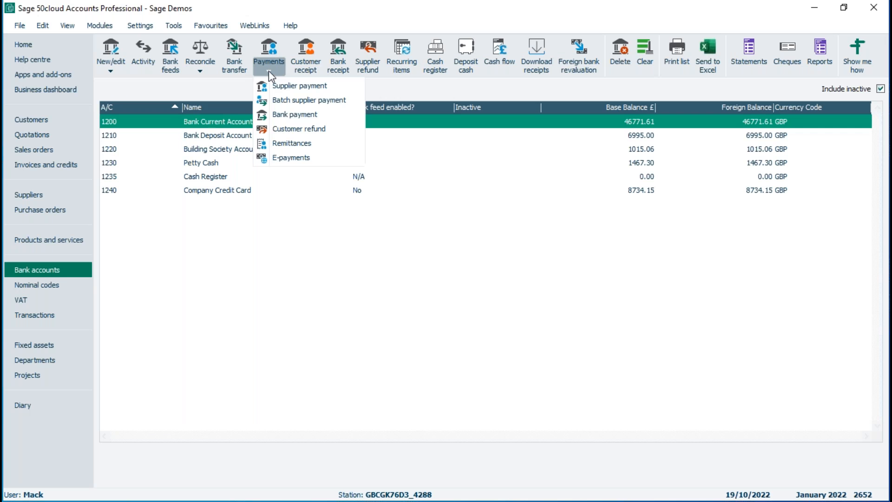
left_click(280, 114)
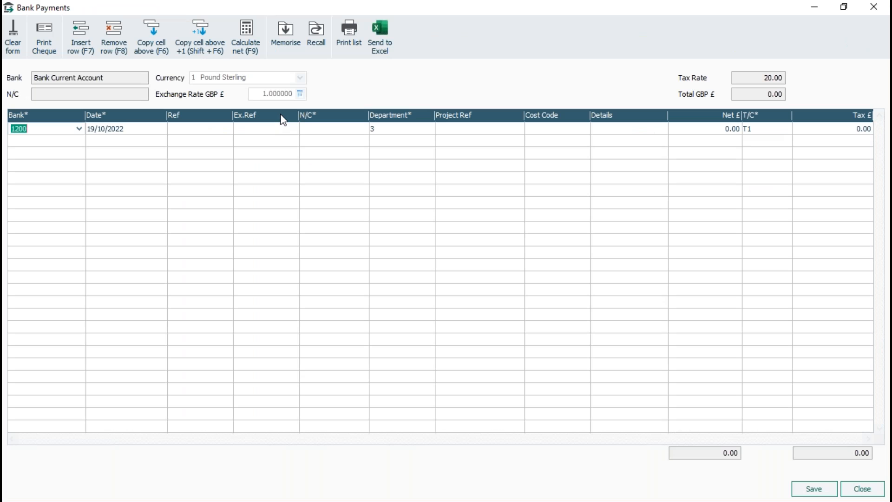
left_click(144, 130)
left_click(160, 129)
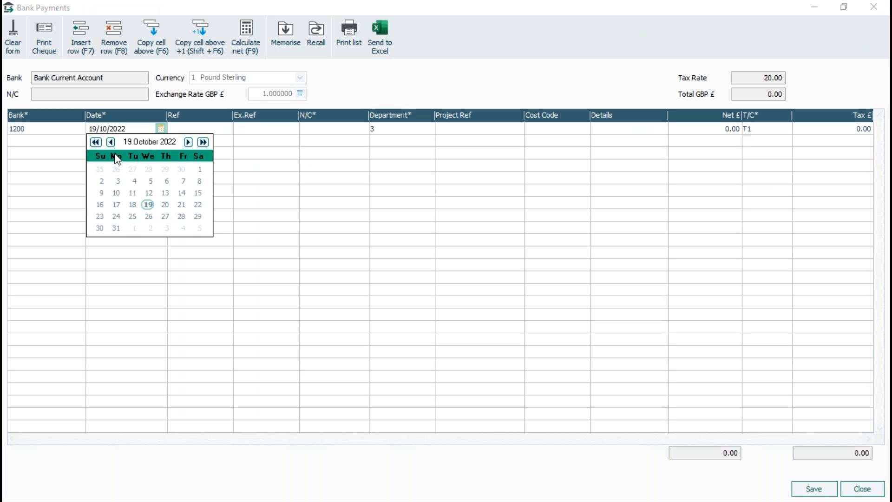
left_click(96, 141)
left_click(183, 193)
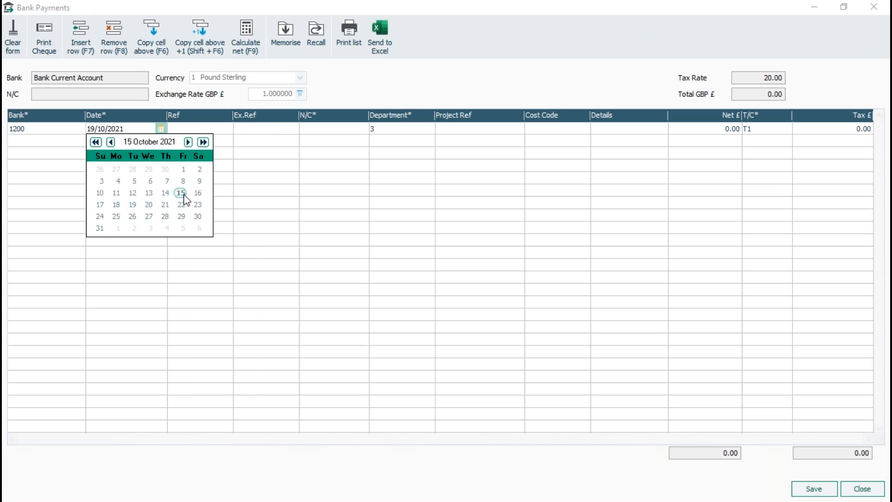
key("Tab")
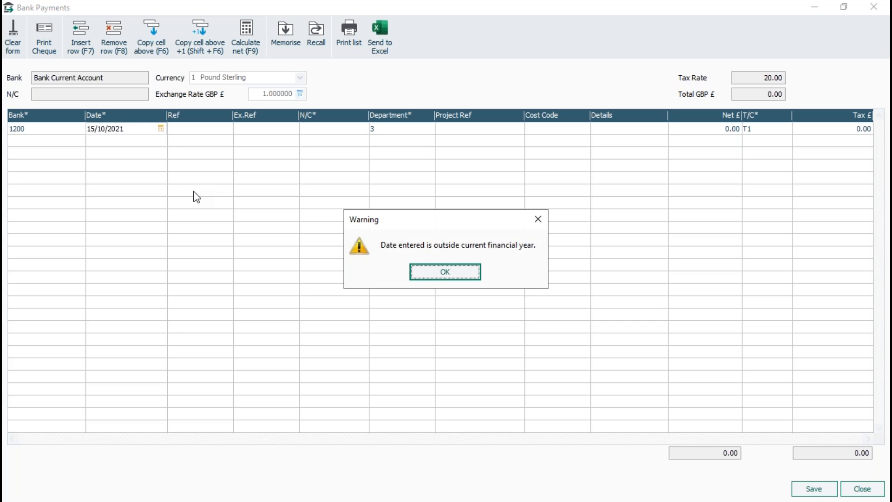
key("Return")
Fill in the bank payment line with reference 145, nominal code 5000, details "test" and a net amount of 75.00.
type("145")
key("Tab")
key("Tab")
type("5000")
key("Tab")
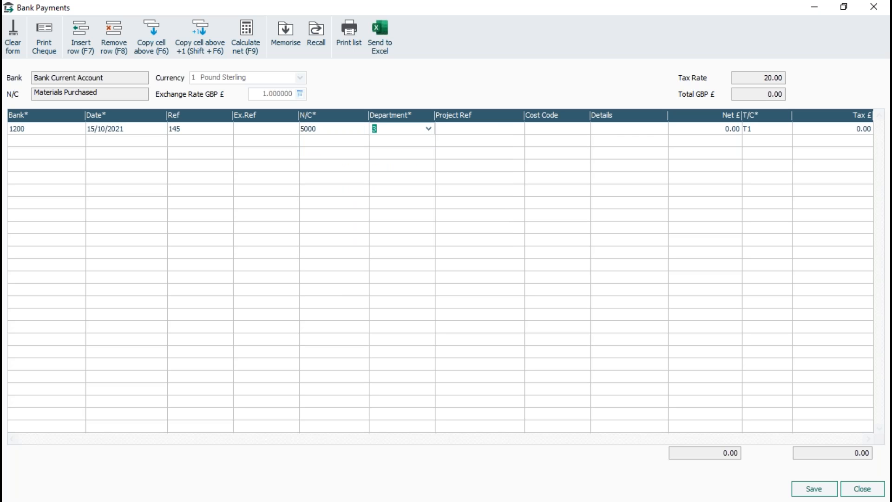
key("Tab")
key("Tab")
key("Tab")
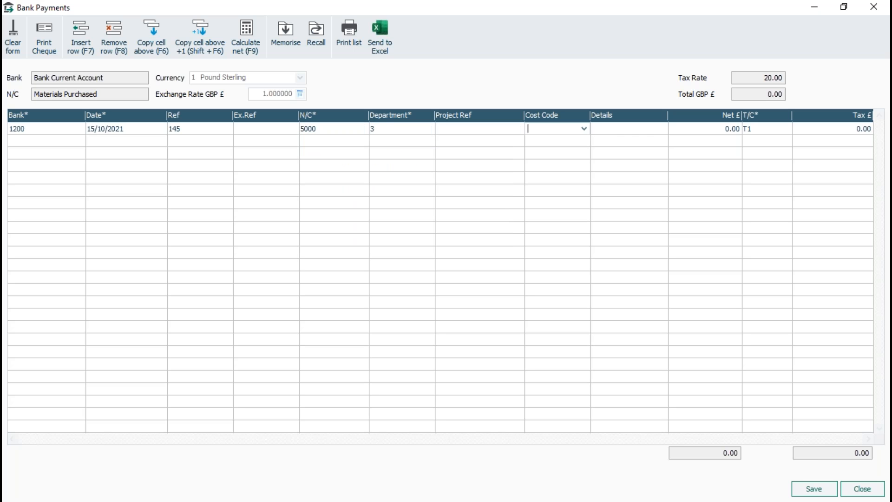
type("test")
key("Tab")
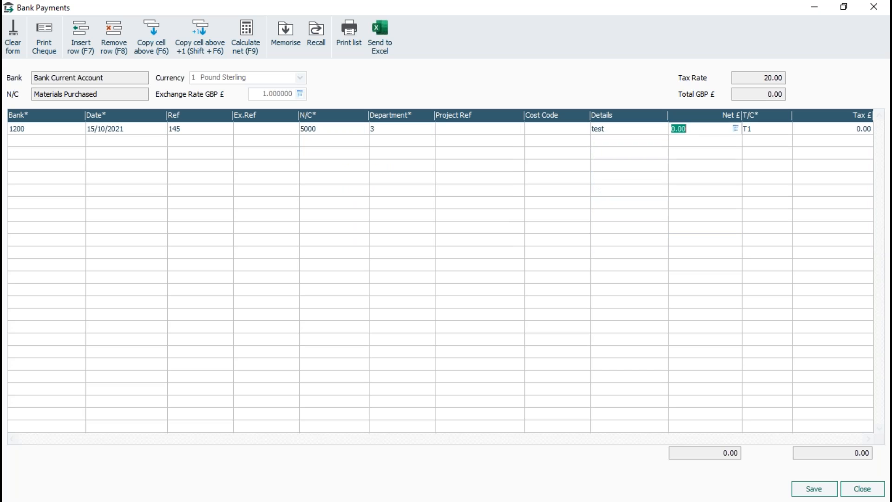
type("75")
key("Tab")
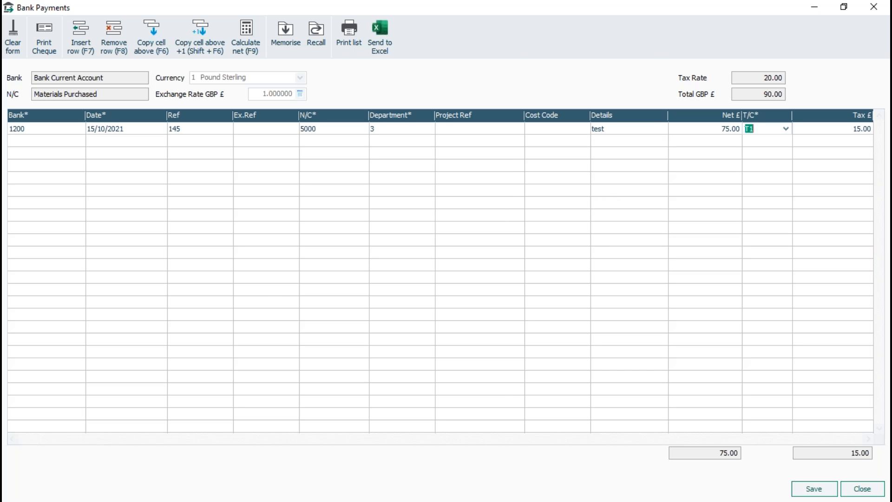
Try to save the bank payment dated before the lock date, and close the payment form without saving it.
left_click(816, 492)
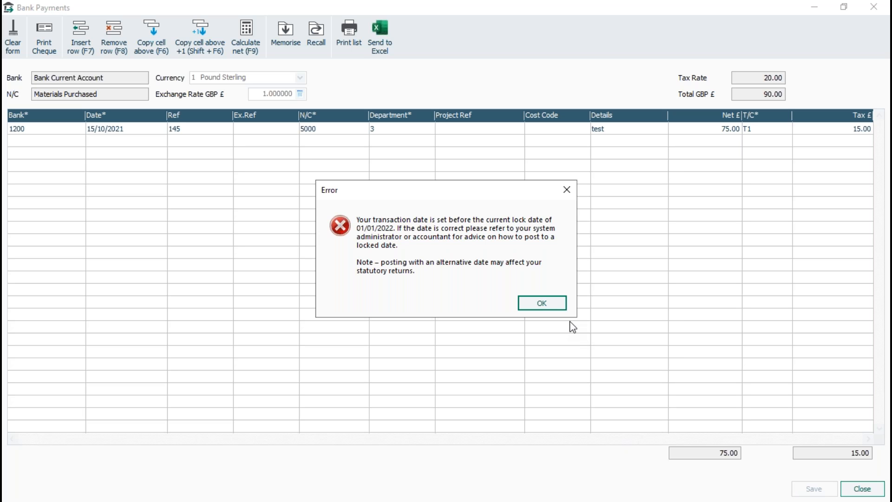
left_click(548, 305)
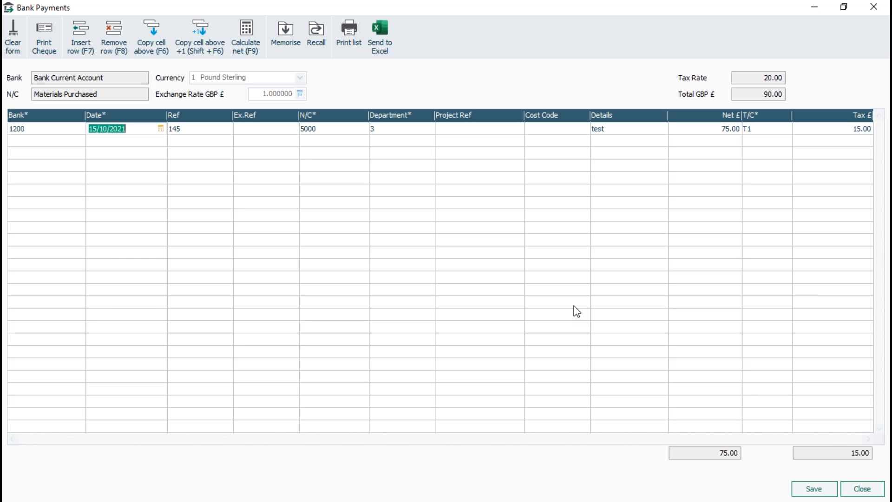
left_click(891, 224)
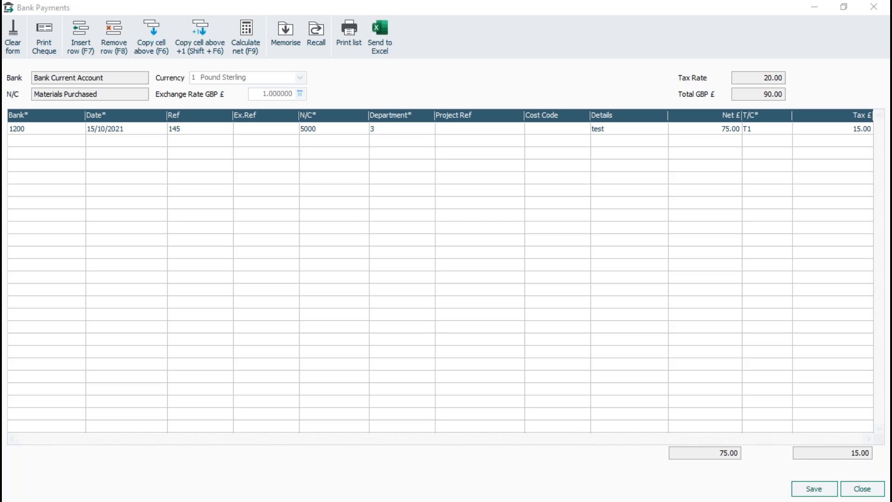
left_click(865, 492)
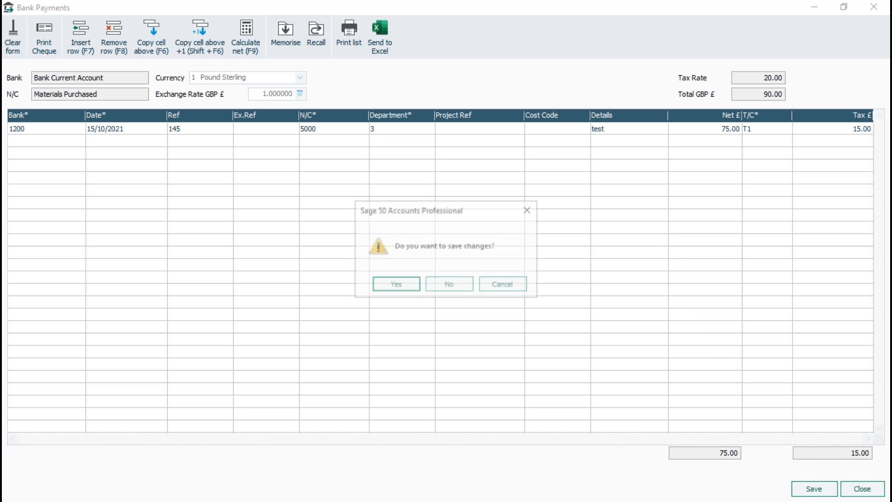
left_click(462, 291)
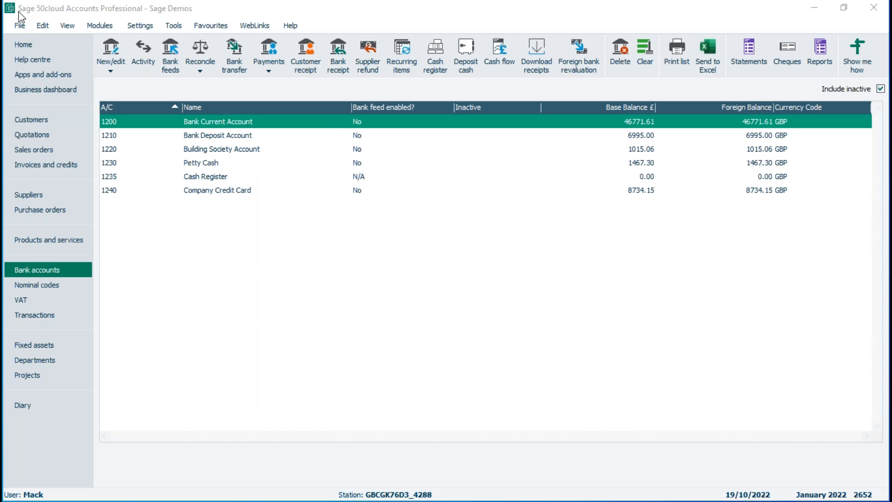
Log off the current user and log on as manager with the account password.
left_click(20, 25)
mouse_move(67, 219)
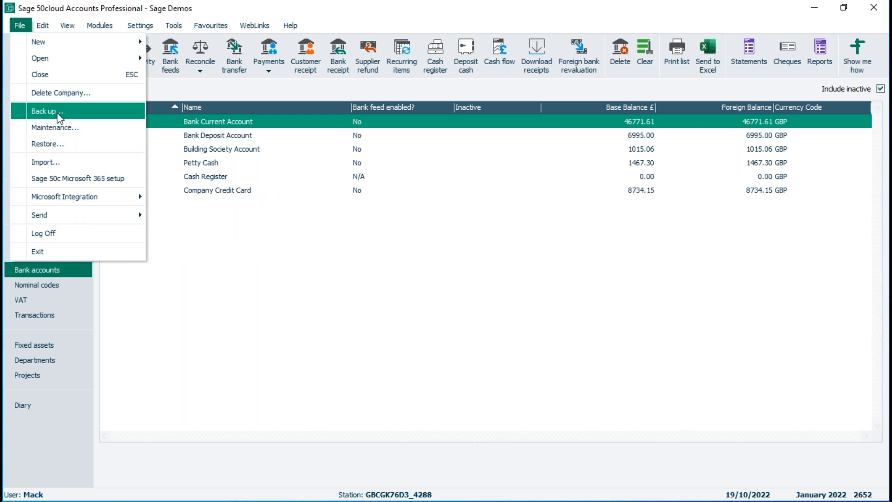
left_click(51, 233)
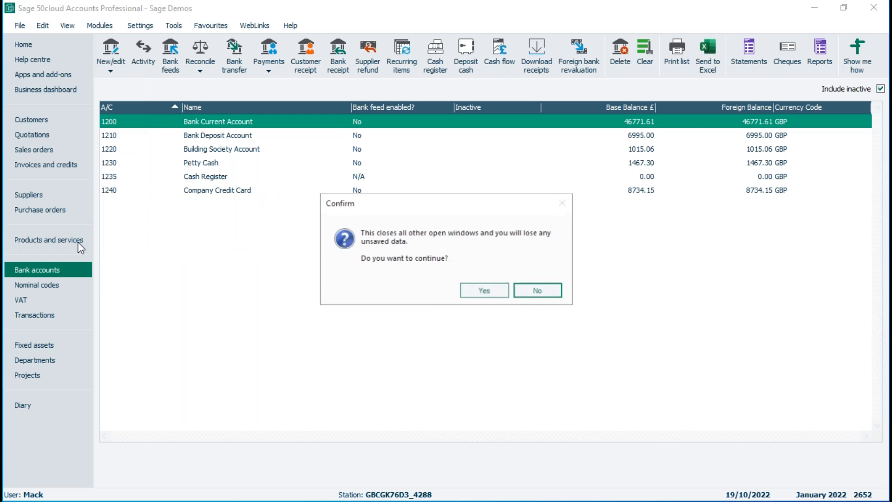
left_click(474, 291)
type("manager")
key("Tab")
type("••")
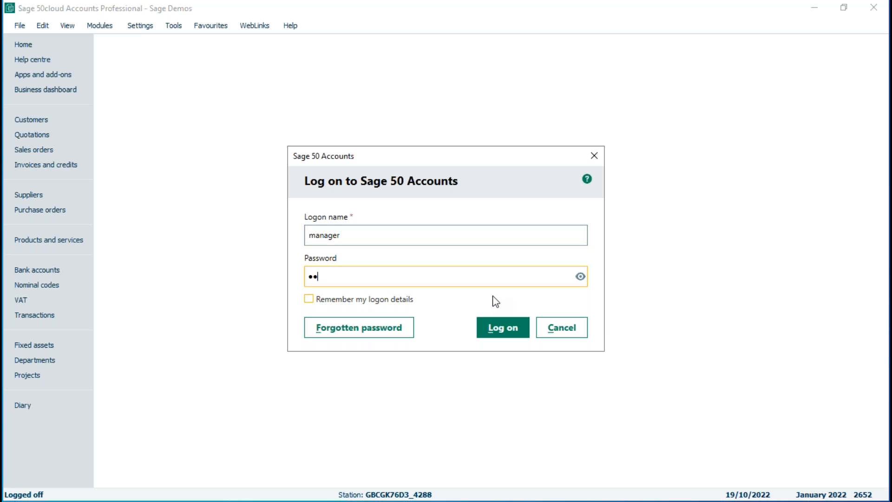
key("Return")
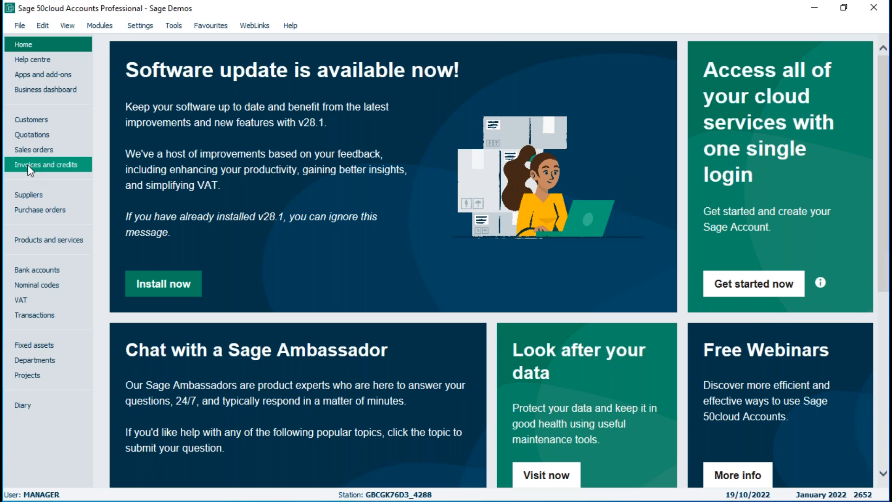
Start a new product invoice for A1 Design Services dated 28/10/2021, accepting the financial year warning.
left_click(32, 166)
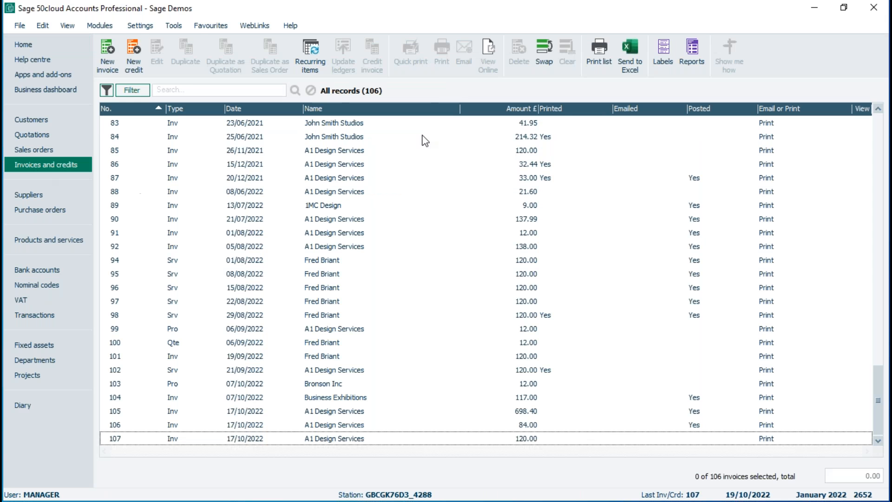
left_click(108, 53)
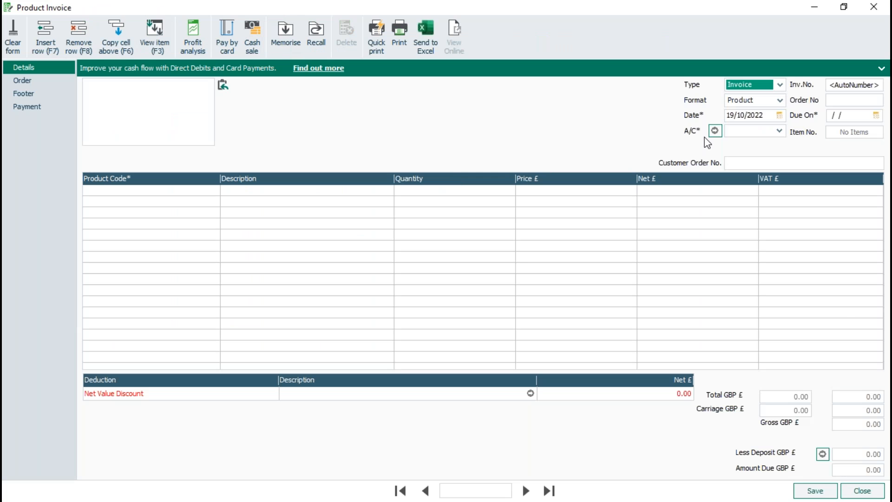
left_click(779, 131)
left_click(762, 182)
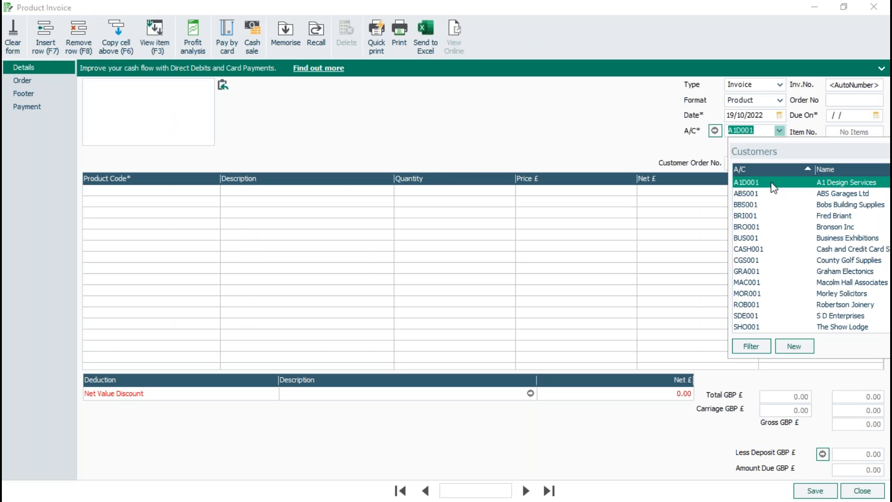
left_click(780, 115)
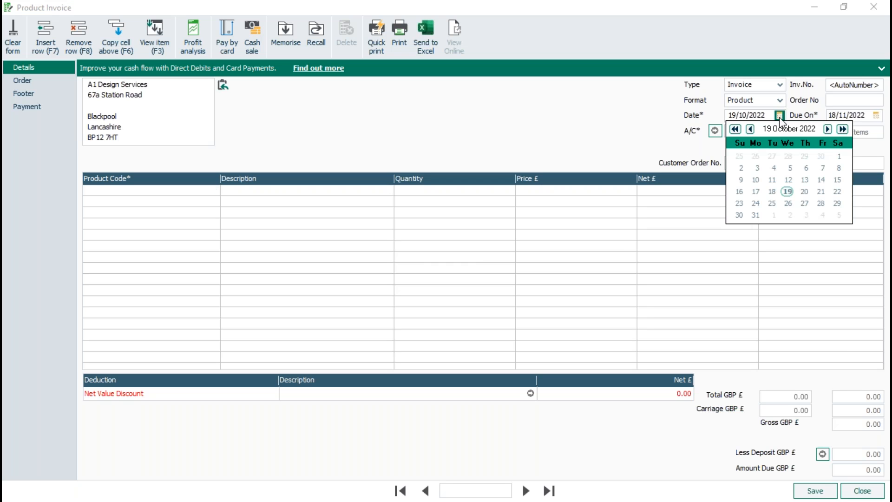
left_click(735, 129)
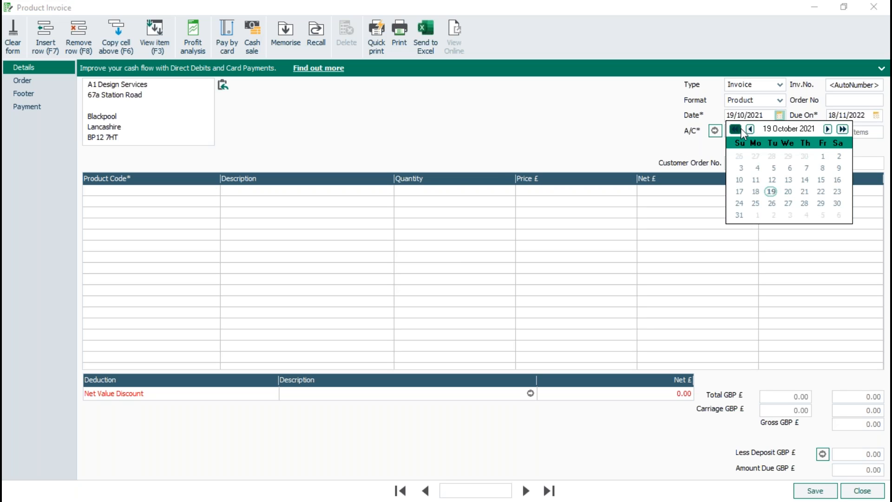
left_click(803, 203)
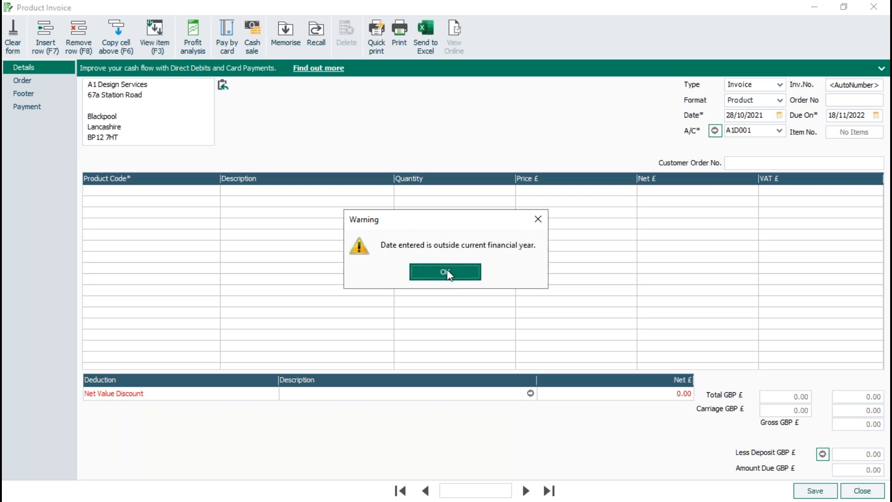
left_click(420, 272)
Add the product 1-WIDGETS to the invoice and save it, agreeing to the date outside the financial year.
left_click(205, 191)
left_click(214, 190)
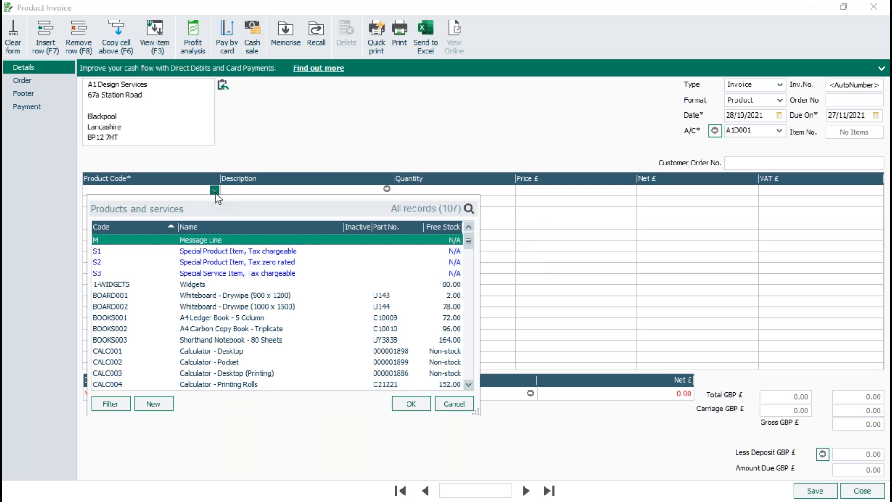
left_click(200, 289)
left_click(411, 404)
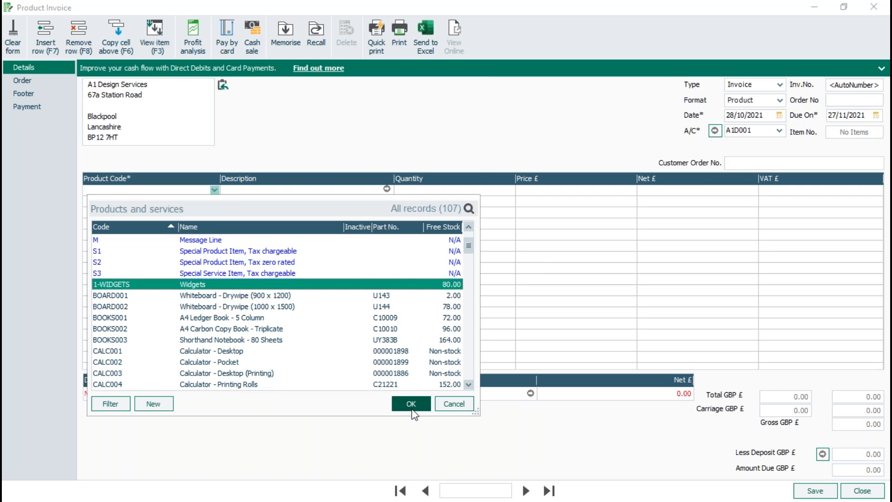
left_click(816, 492)
left_click(418, 284)
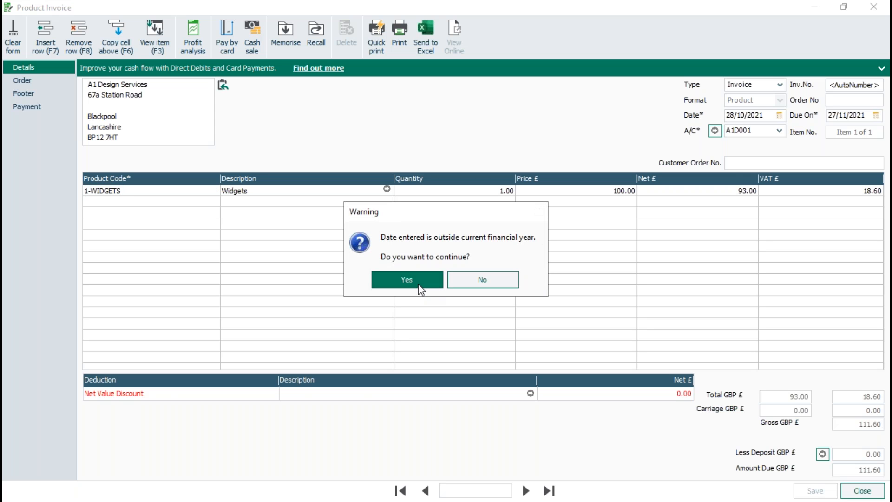
left_click(865, 491)
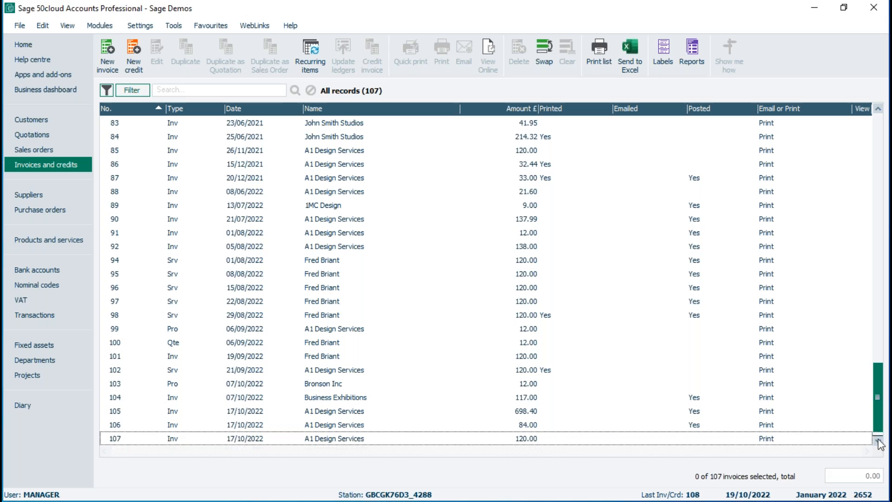
Update the ledgers with the A1 Design Services invoice dated 28/10/2021, agreeing to post to a locked date and outputting to the printer.
left_click(329, 441)
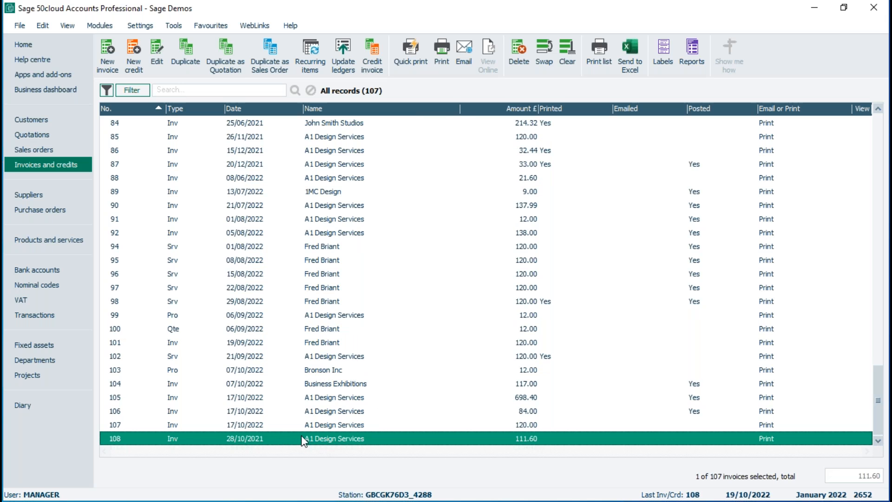
left_click(344, 50)
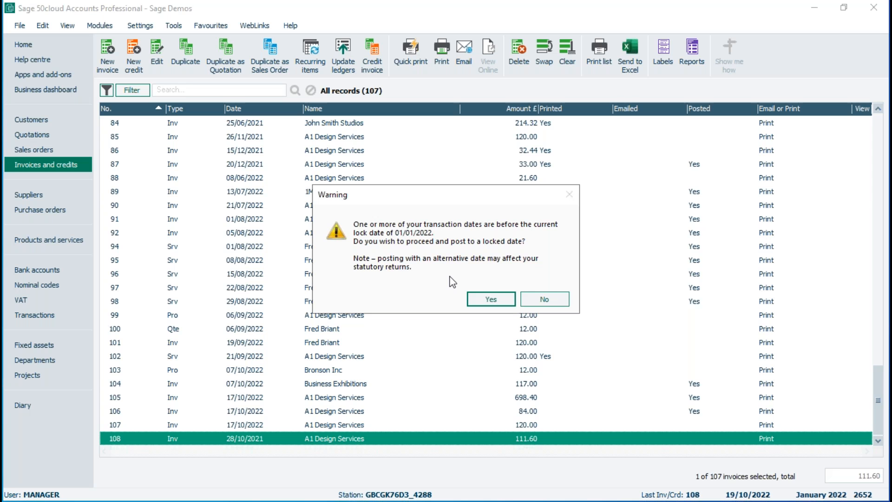
left_click(508, 301)
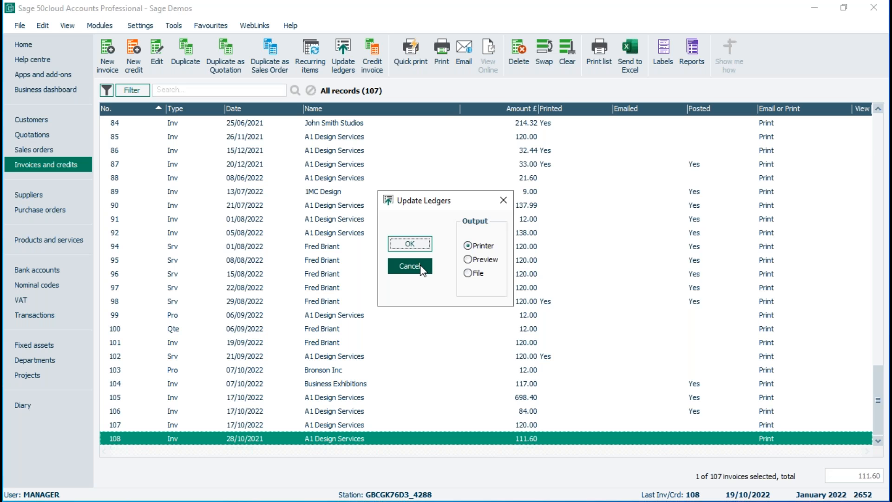
left_click(417, 245)
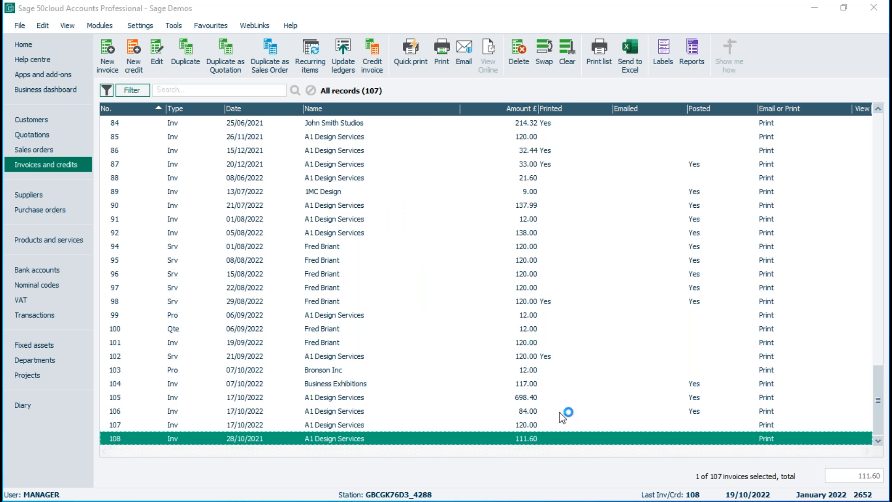
left_click(251, 258)
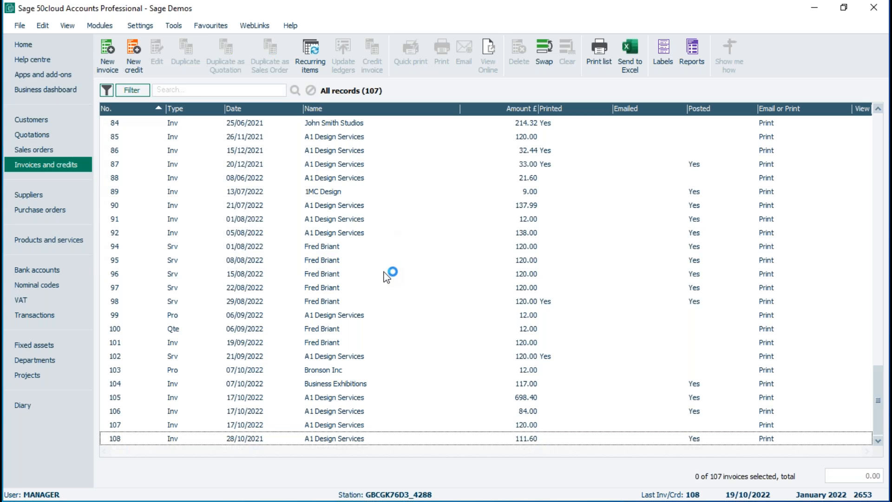
Add the Late Entry Date column to the transactions list and review it for the latest postings alongside their user names.
left_click(41, 315)
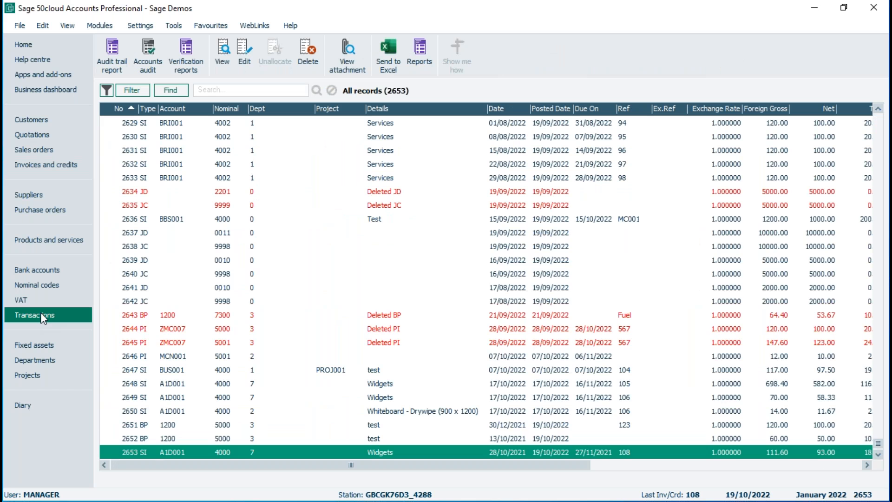
left_click_drag(374, 464, 684, 470)
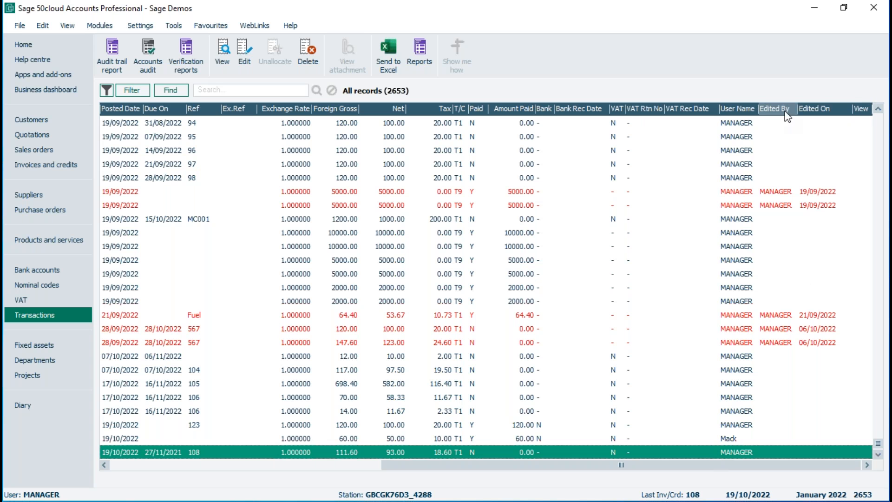
right_click(733, 105)
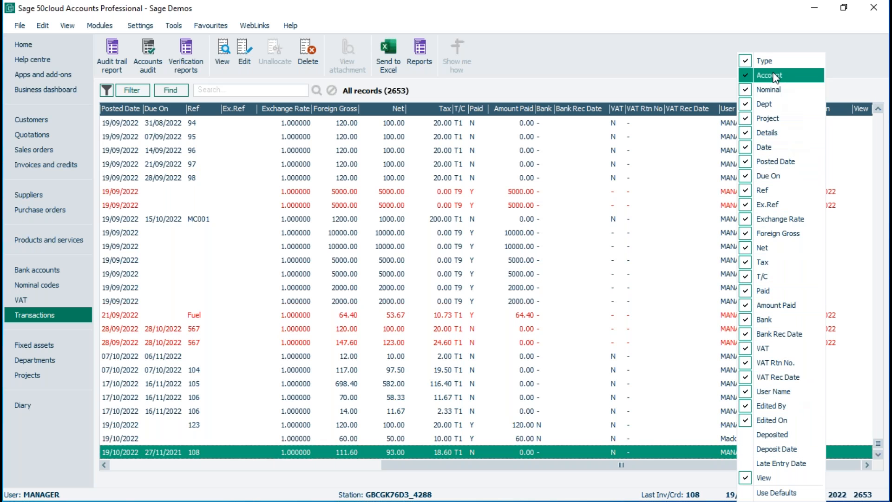
left_click(775, 464)
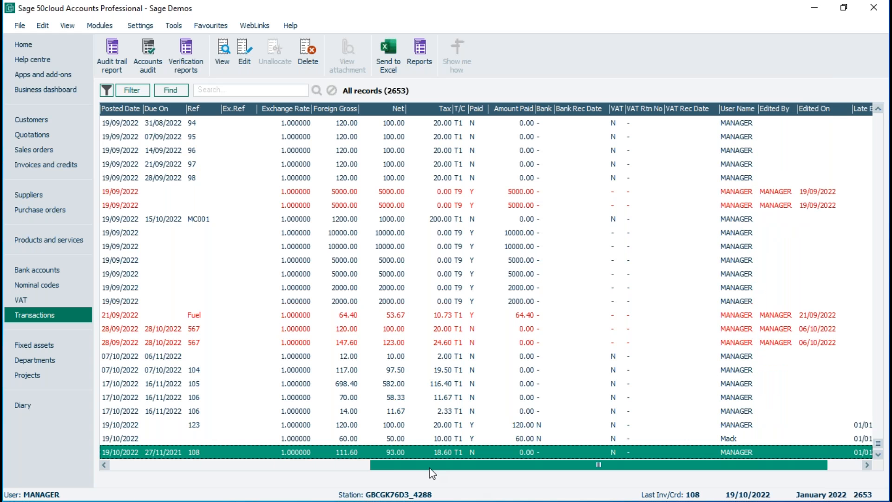
left_click_drag(430, 466, 466, 474)
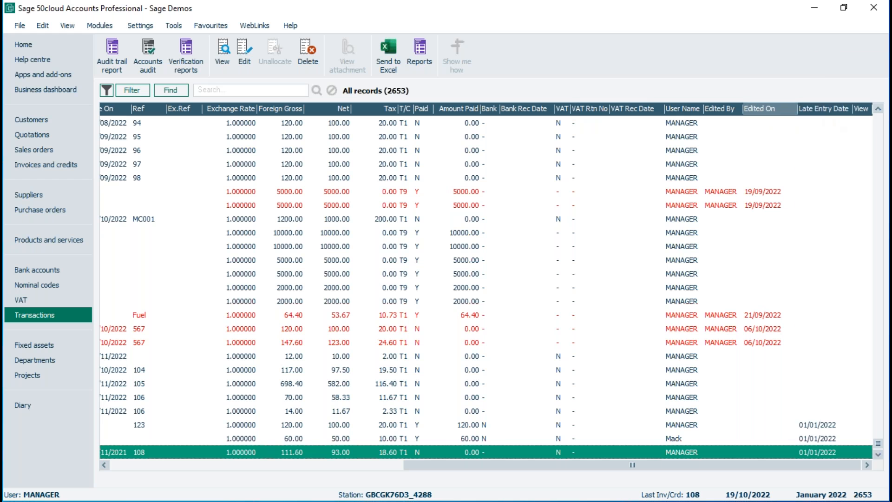
right_click(804, 113)
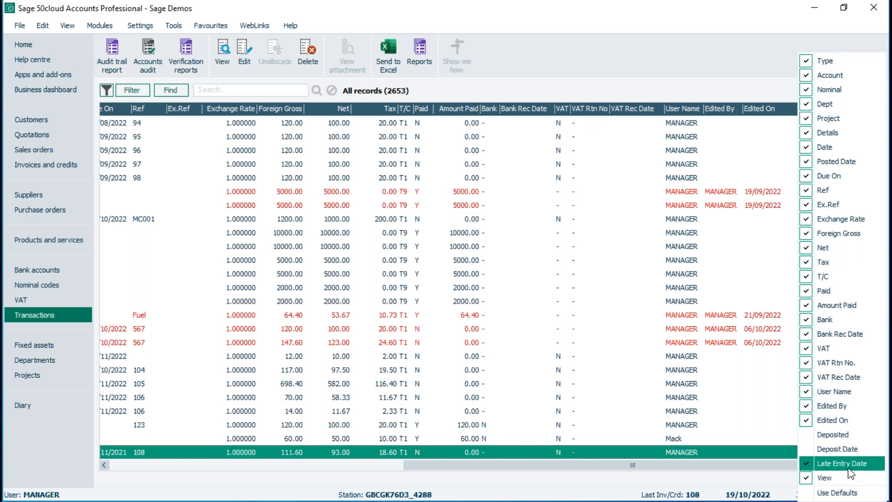
left_click(765, 455)
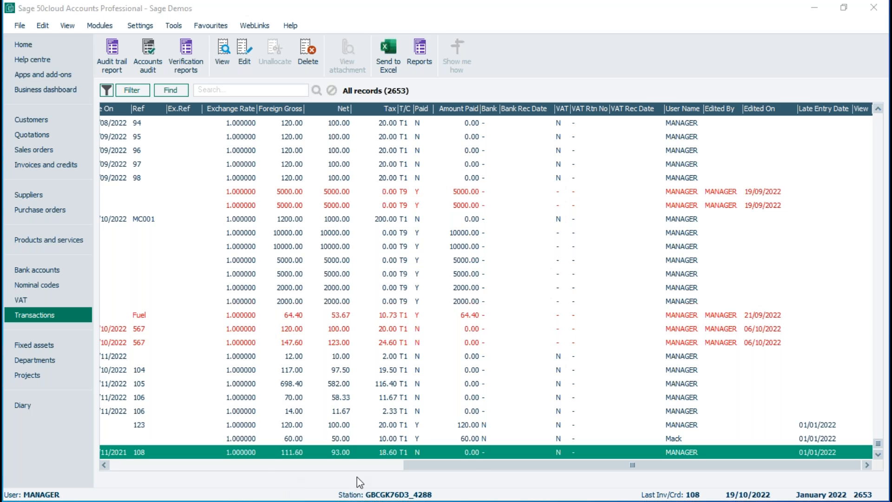
Try to edit the SIMM 16mb 100Mhz sales invoice transaction 772 on account MIB001 in the transactions list.
left_click_drag(472, 467, 114, 467)
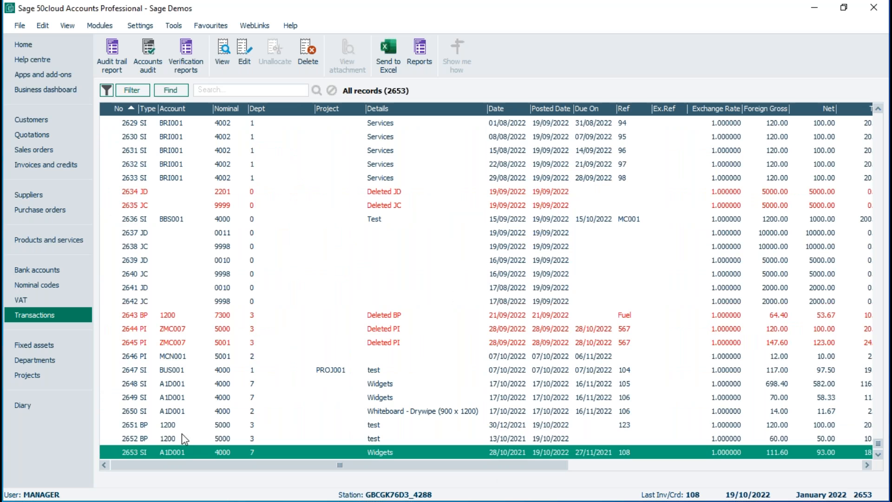
key("Up")
key("Up")
key("Up")
key("Up")
key("Up")
key("Up")
key("Up")
key("Up")
key("Up")
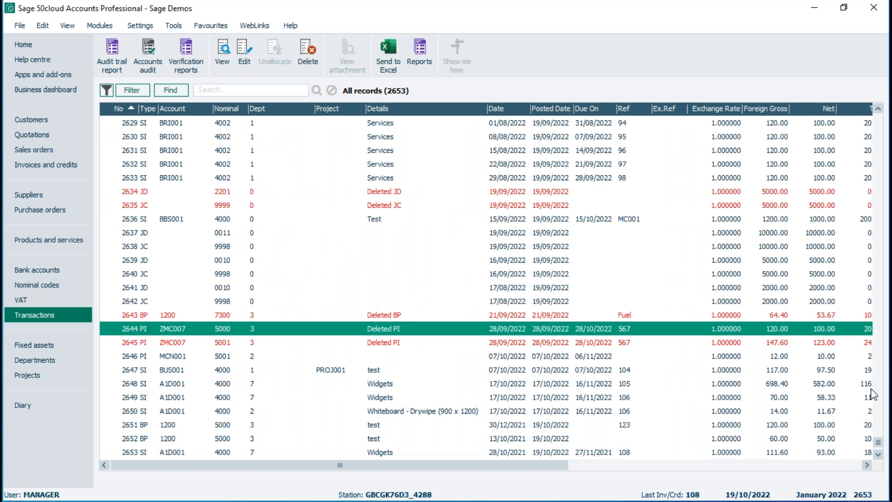
left_click_drag(889, 213, 888, 208)
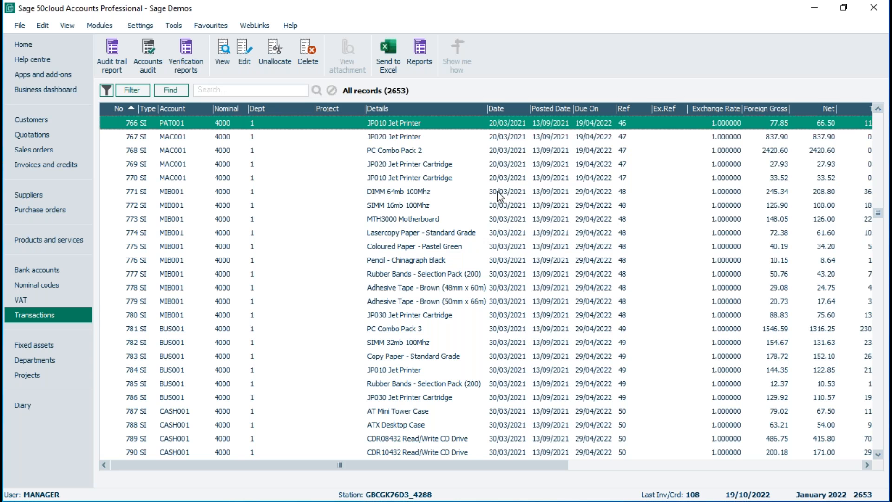
left_click(396, 206)
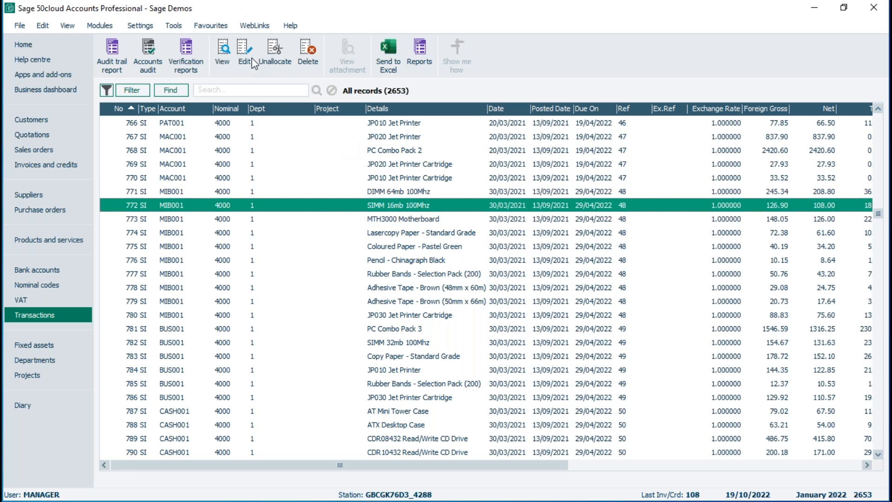
left_click(246, 52)
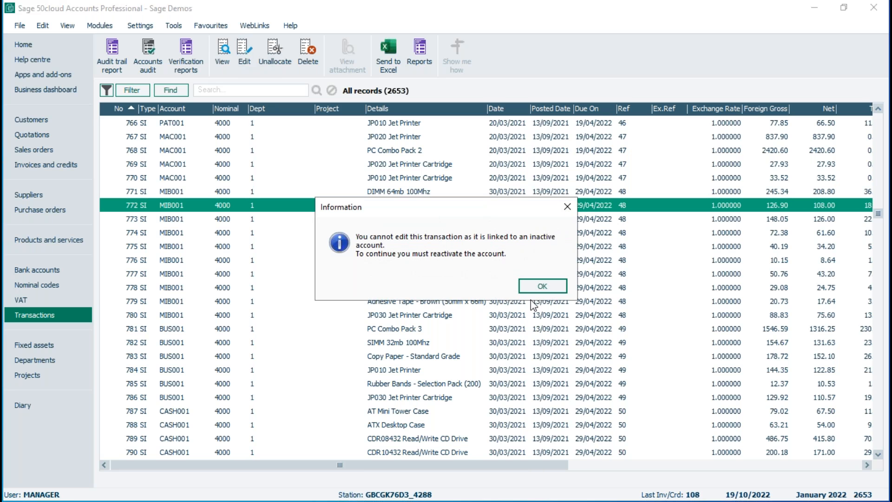
left_click(540, 286)
Open the Gas/Electricity Direct Debit bank payment dated 01/09/2021 for editing, agreeing to amend a previous financial year transaction.
left_click_drag(878, 214, 887, 379)
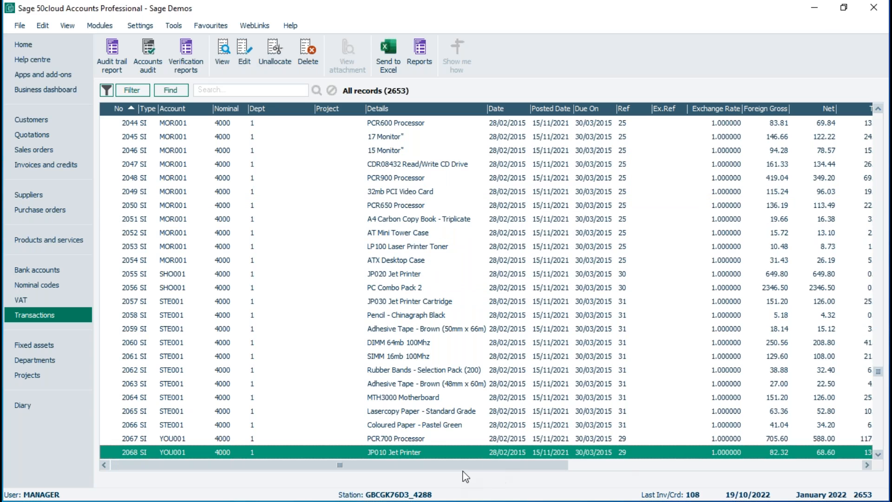
left_click(880, 455)
left_click(880, 455)
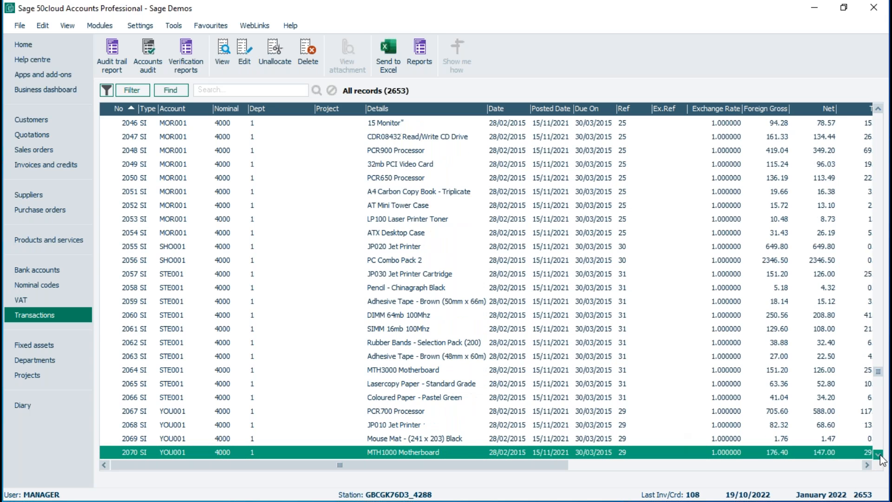
left_click(879, 456)
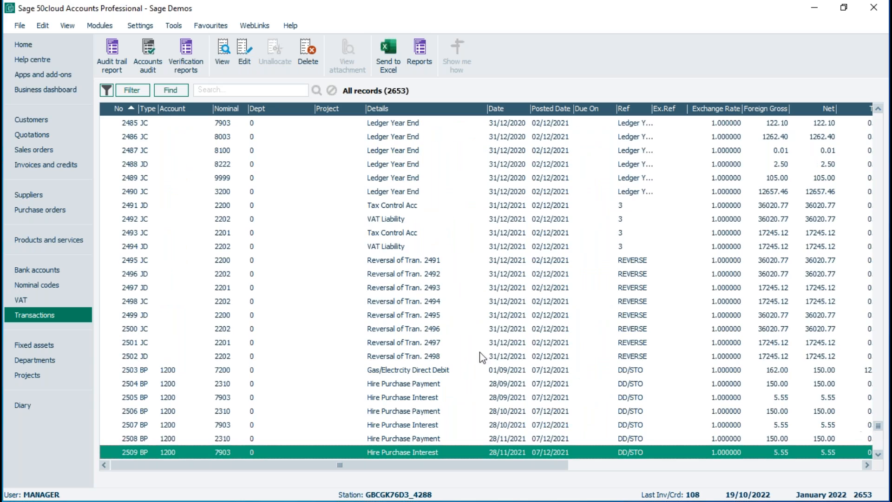
left_click(509, 372)
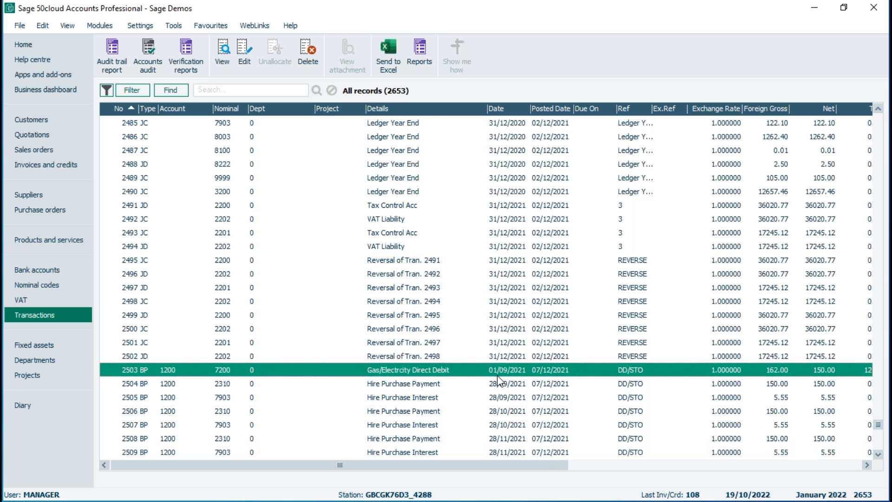
left_click(244, 55)
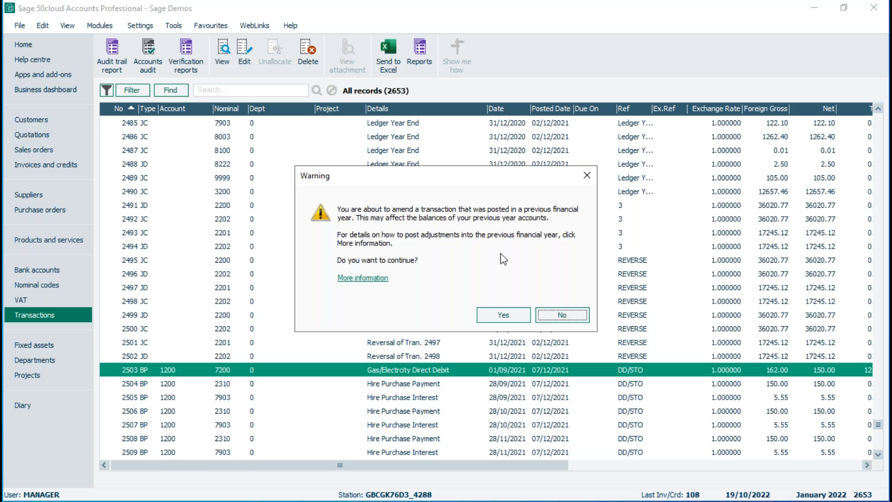
left_click(505, 316)
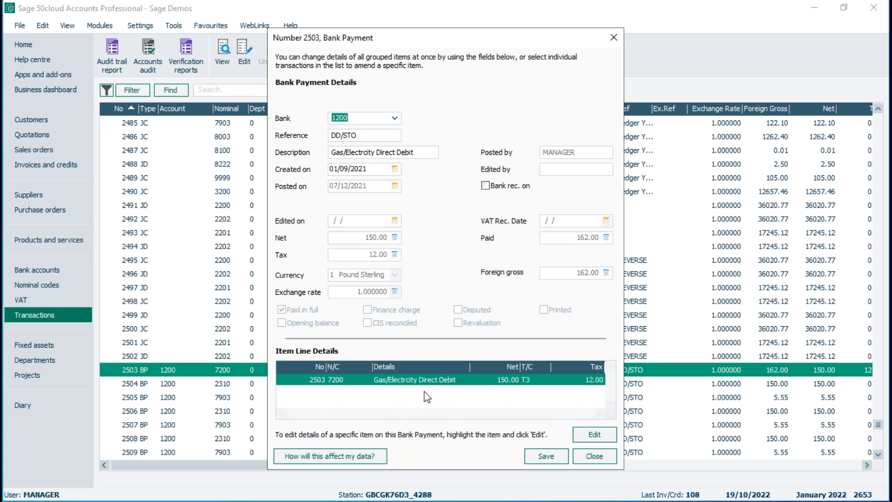
Set the bank payment's created-on date to 02/09/2021 and try to save the change.
left_click(395, 169)
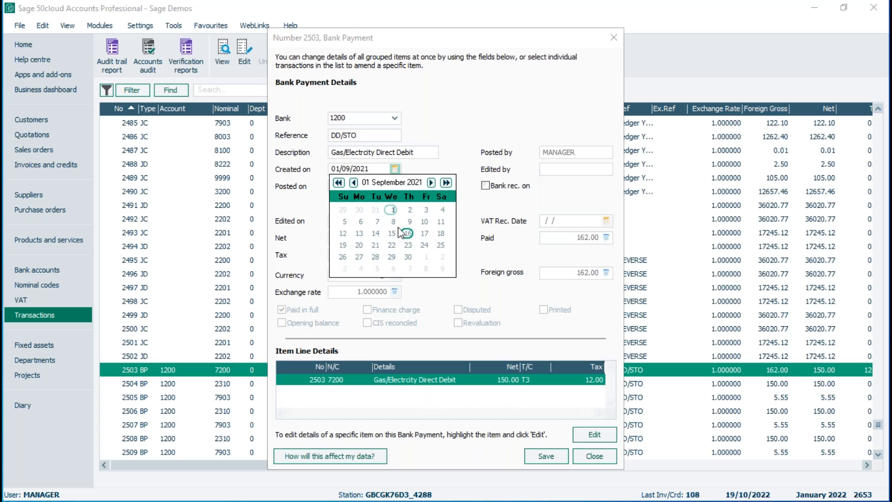
left_click(407, 211)
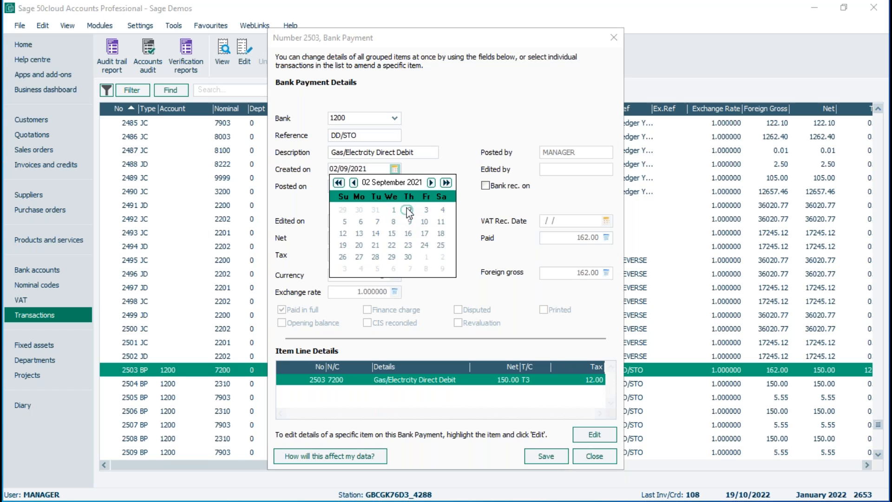
left_click(550, 456)
left_click(403, 281)
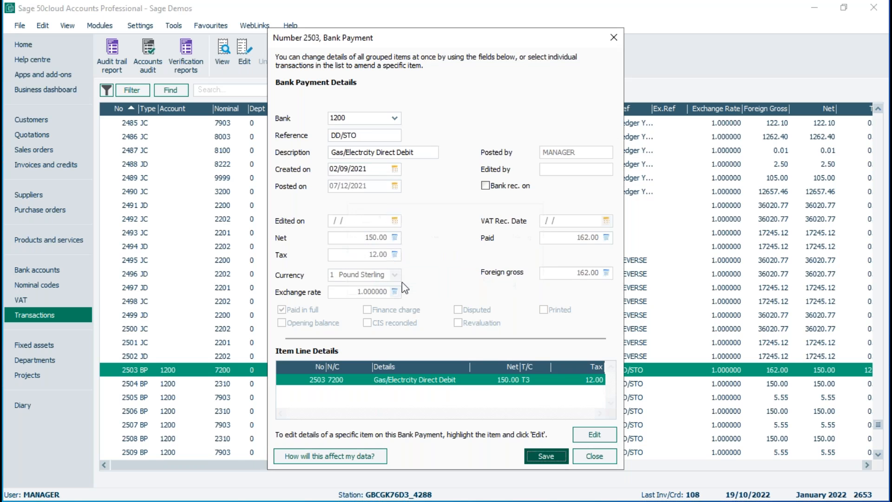
left_click(545, 454)
left_click(449, 284)
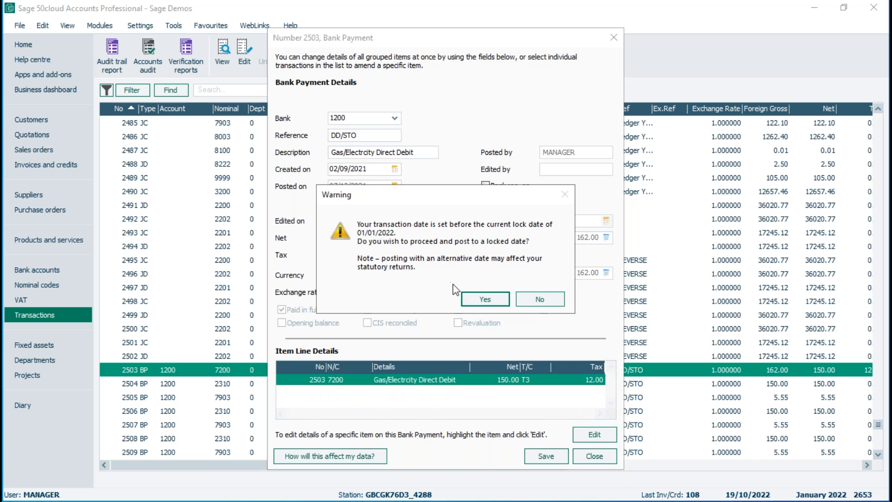
Decline posting to the locked date and close the bank payment without saving the changes.
left_click(534, 301)
left_click(594, 456)
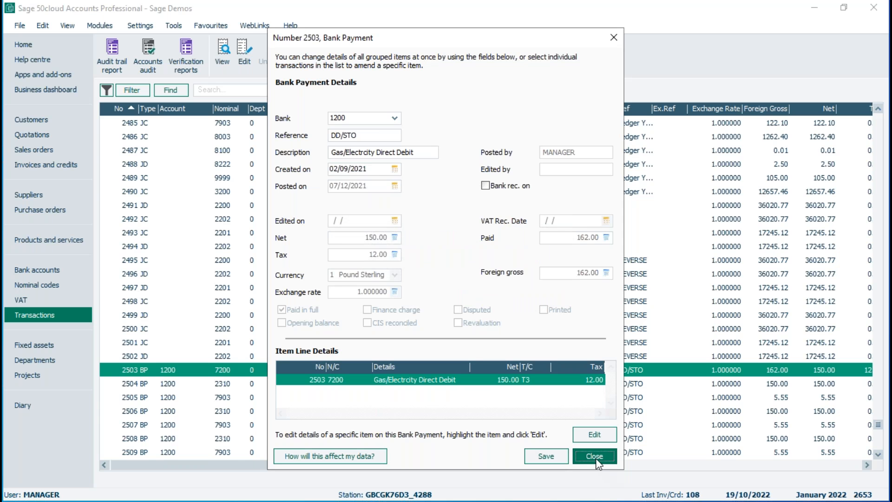
left_click(465, 286)
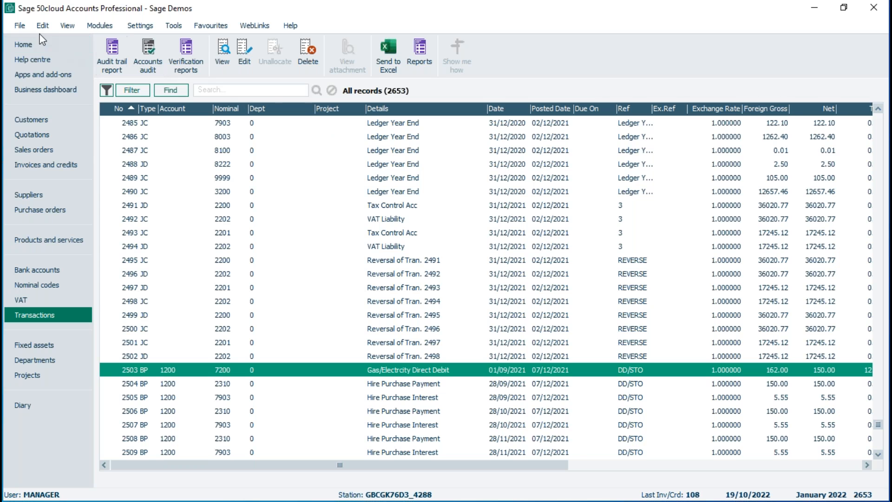
Start a data import with Audit Trail transactions as the data type, closing any open windows.
left_click(19, 26)
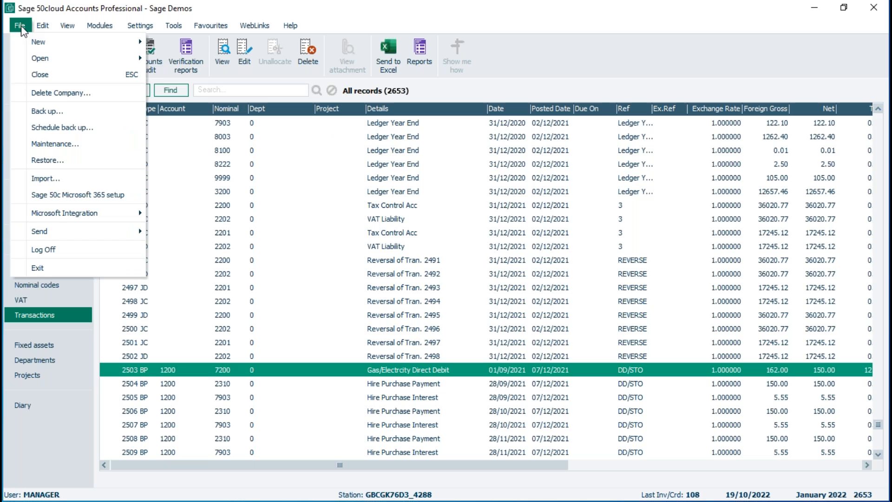
left_click(46, 180)
left_click(481, 291)
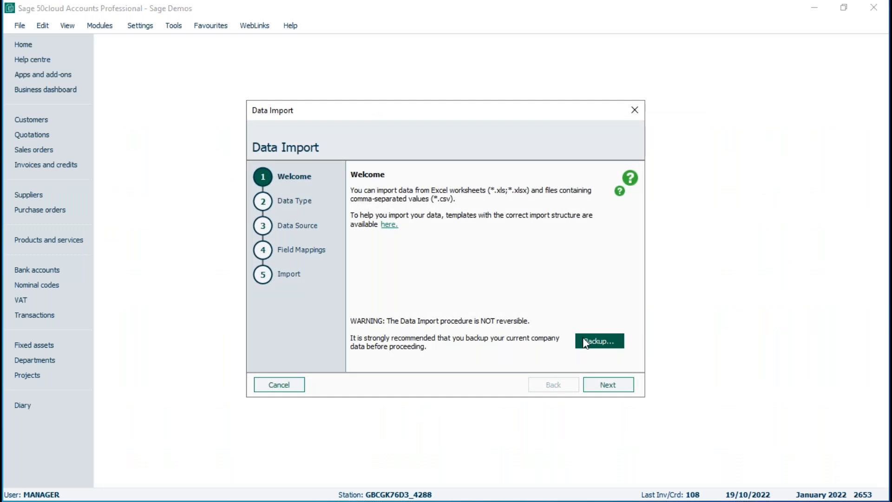
left_click(608, 385)
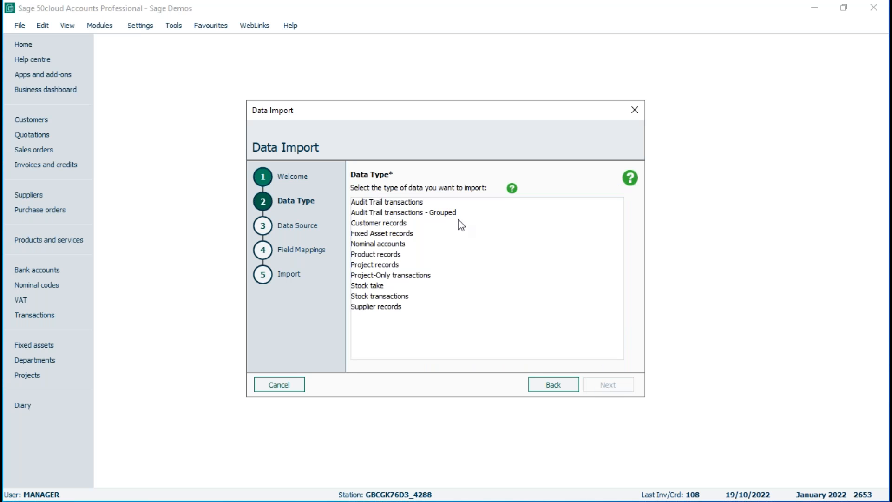
left_click(410, 203)
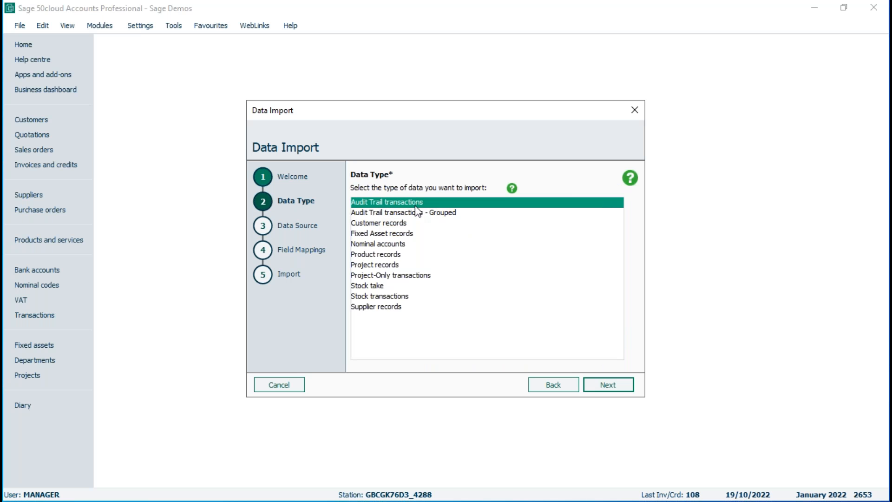
left_click(610, 390)
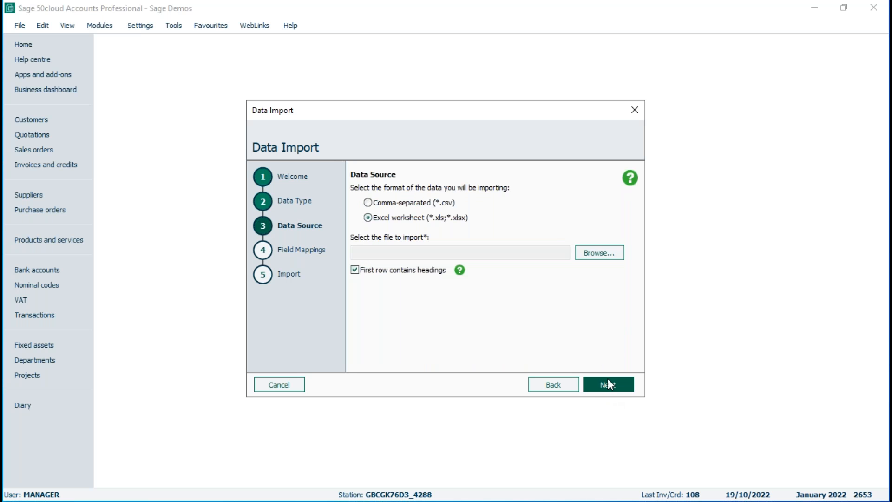
Choose the Excel worksheet Lock-Date-Import.xls from the Desktop as the import source.
left_click(600, 252)
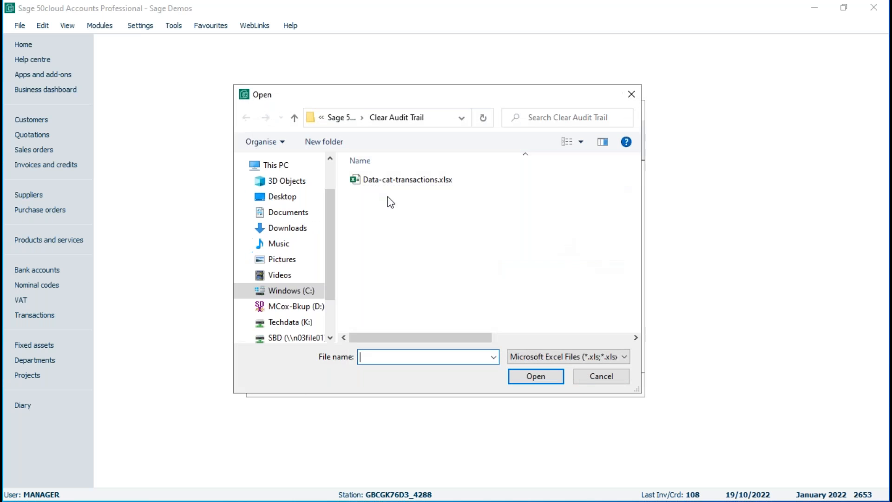
left_click(288, 197)
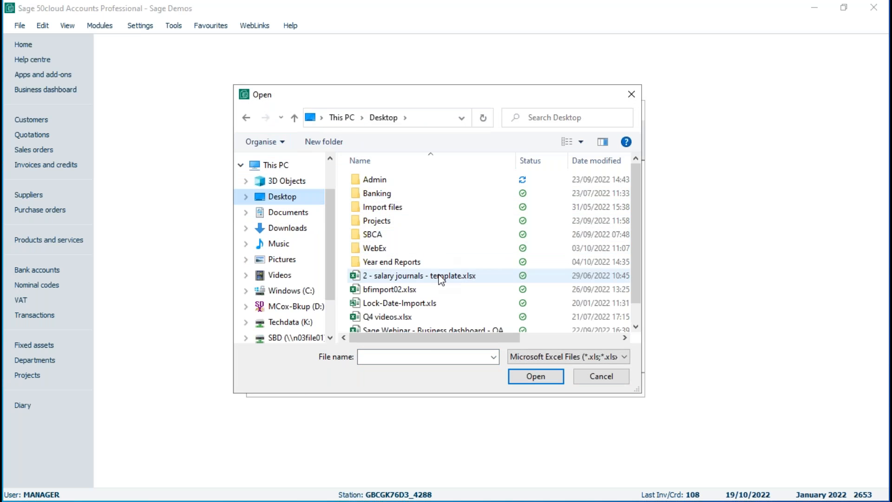
left_click(399, 304)
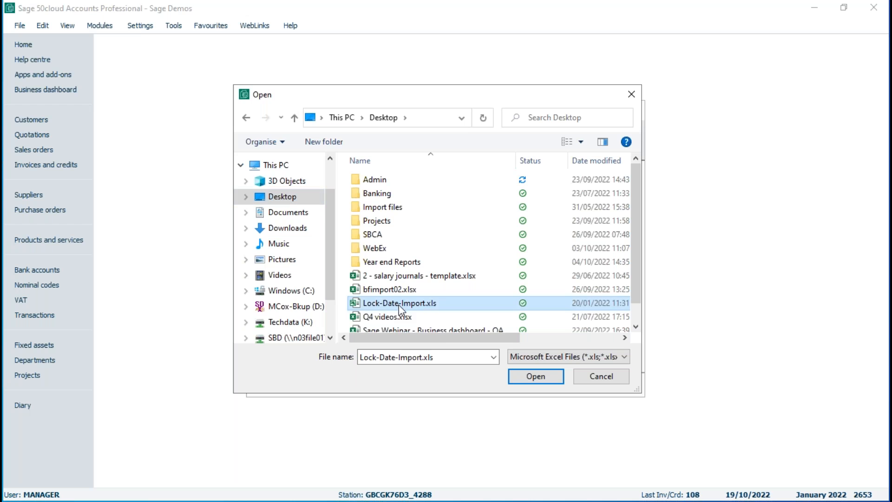
left_click(536, 377)
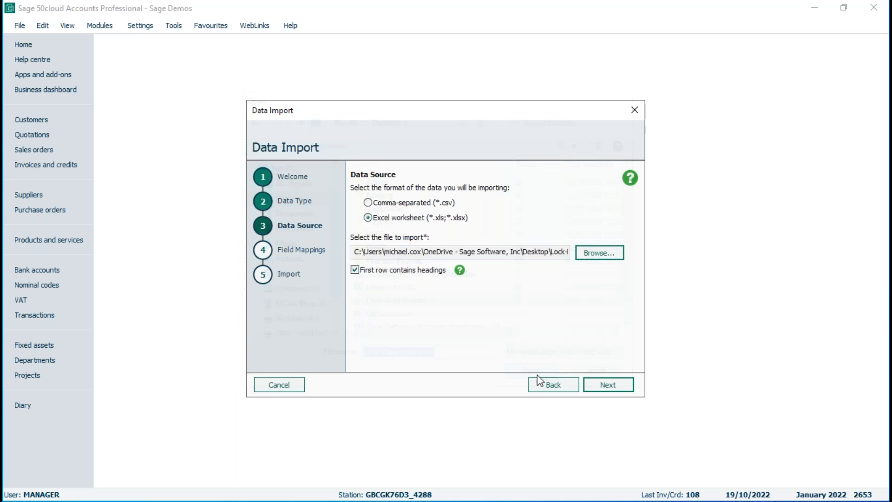
left_click(609, 386)
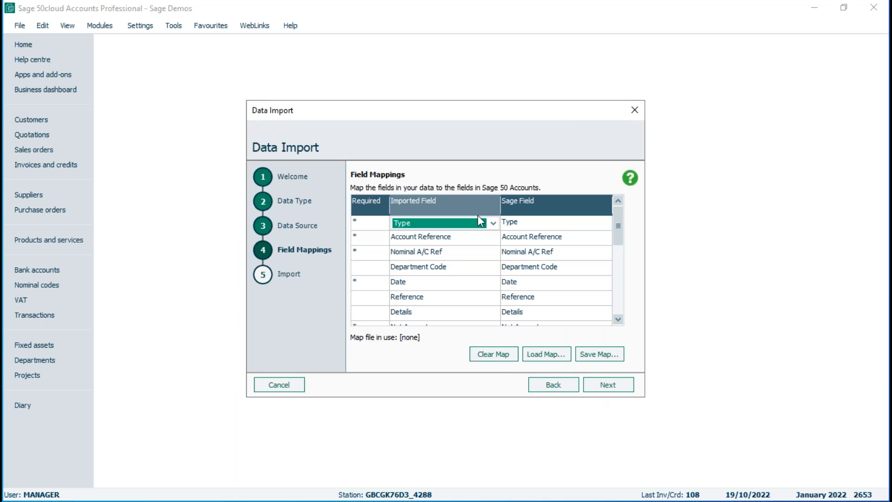
Run the import with the existing field mappings and view the imported bank payment in the transactions list.
left_click(608, 385)
left_click(609, 387)
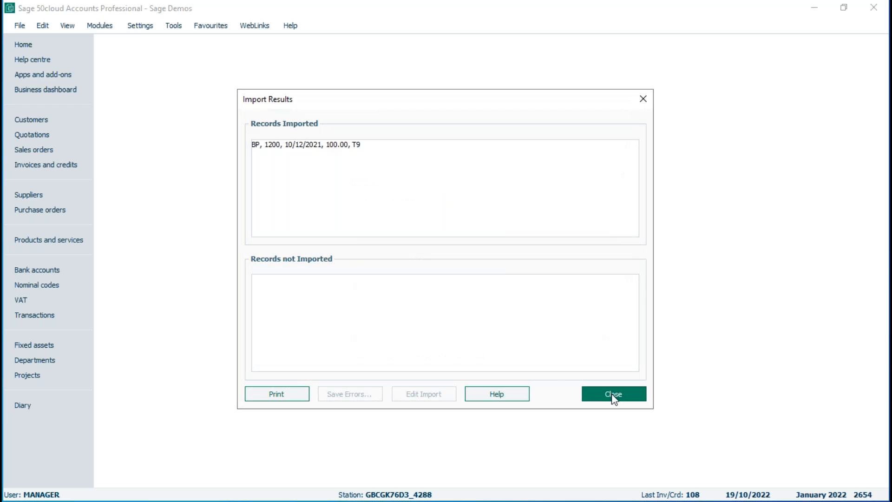
left_click(613, 395)
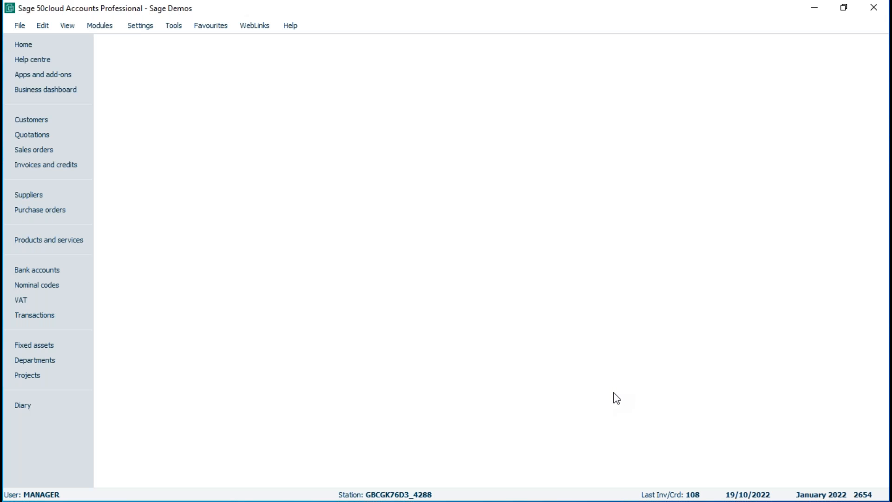
left_click(21, 315)
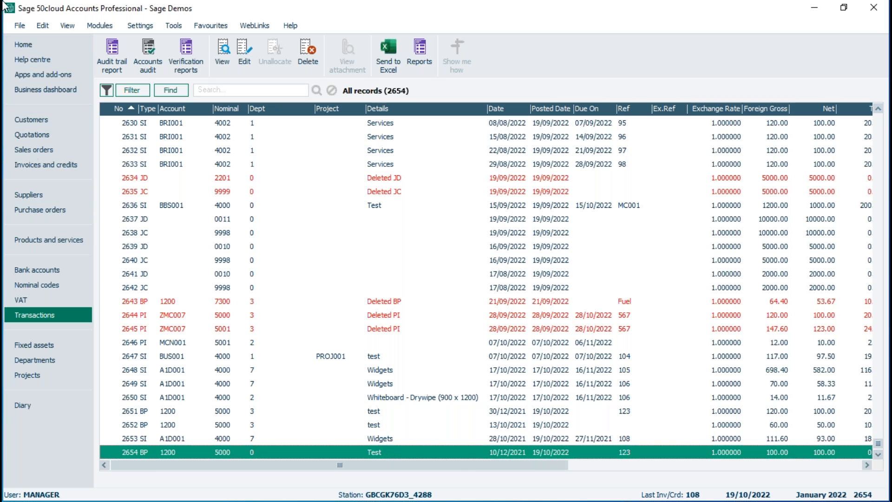
Log off, closing open windows, and log on as the other user with that user's logon name and password.
left_click(20, 25)
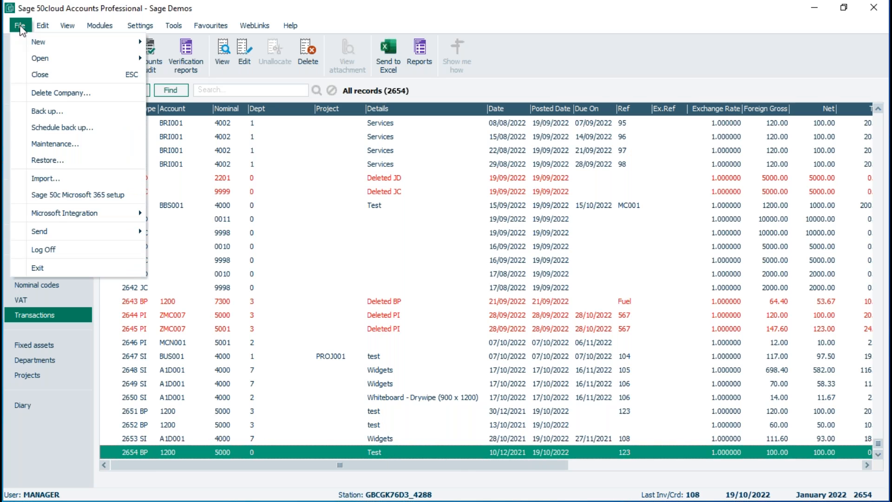
left_click(41, 252)
left_click(482, 292)
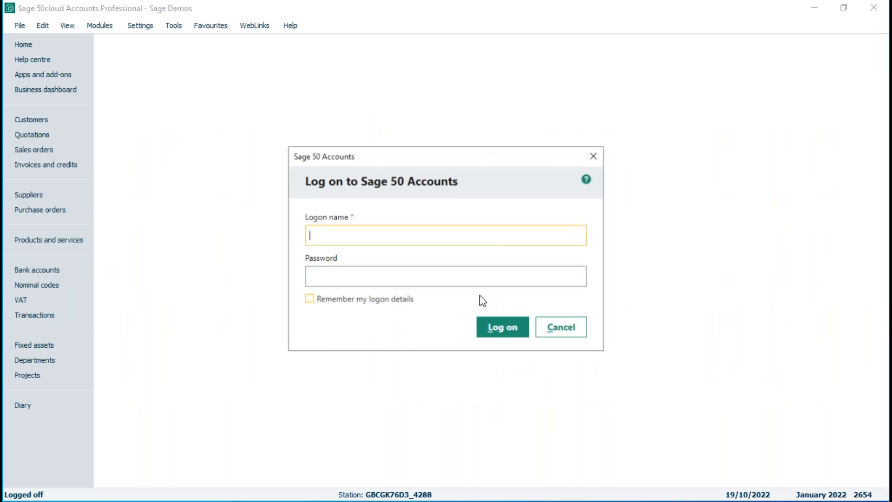
type("mack")
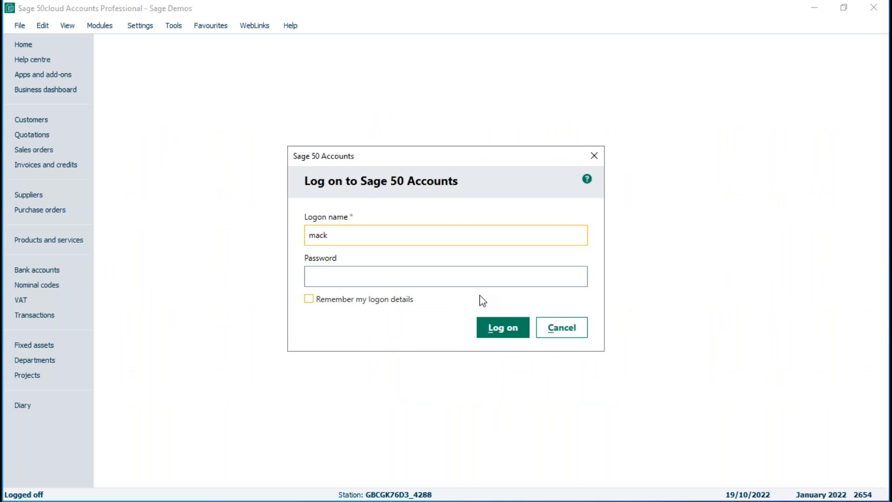
key("Tab")
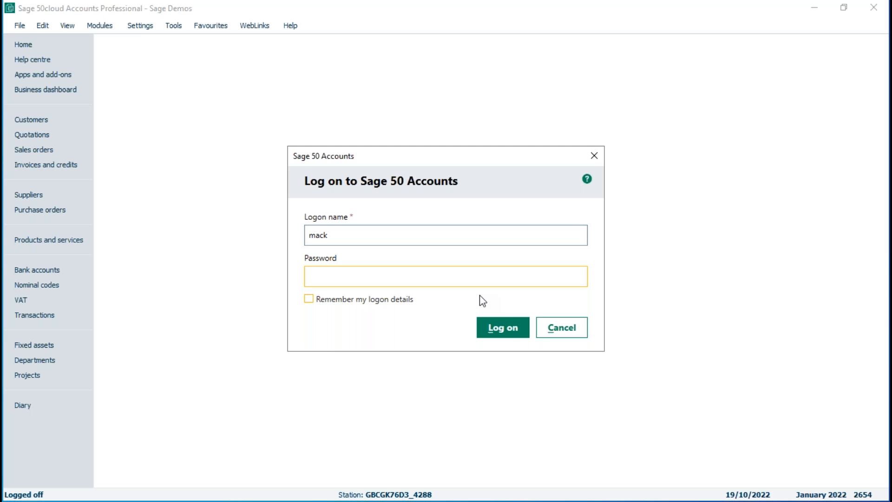
type("••")
key("Return")
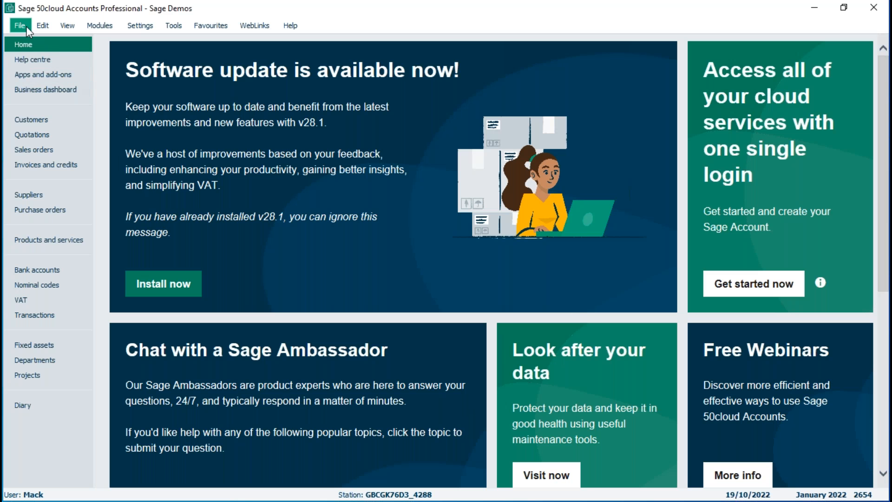
Set up a data import of Audit Trail transactions from the Excel worksheet Lock-Date-Import.xls on the Desktop.
left_click(22, 25)
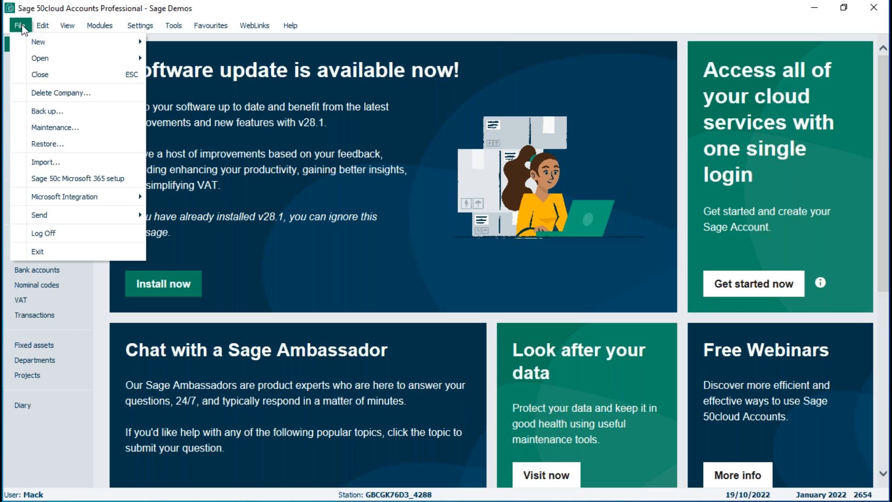
left_click(42, 169)
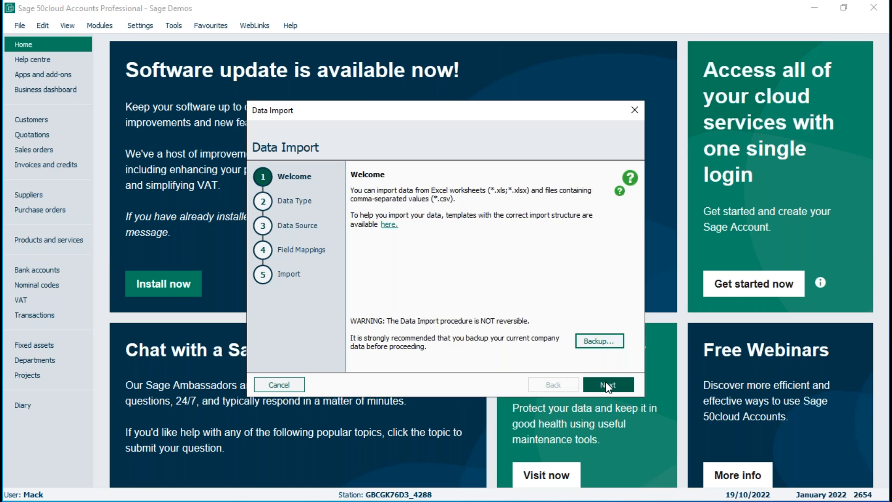
left_click(607, 385)
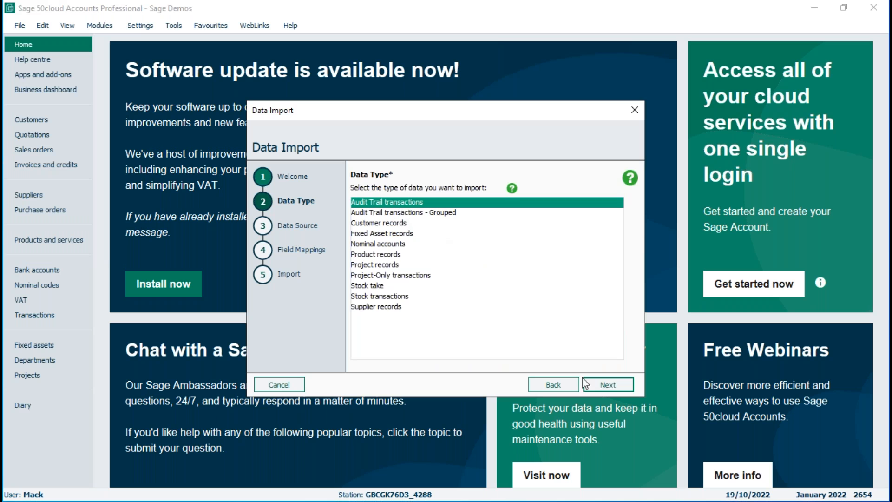
left_click(607, 385)
left_click(601, 255)
left_click(389, 307)
left_click(545, 377)
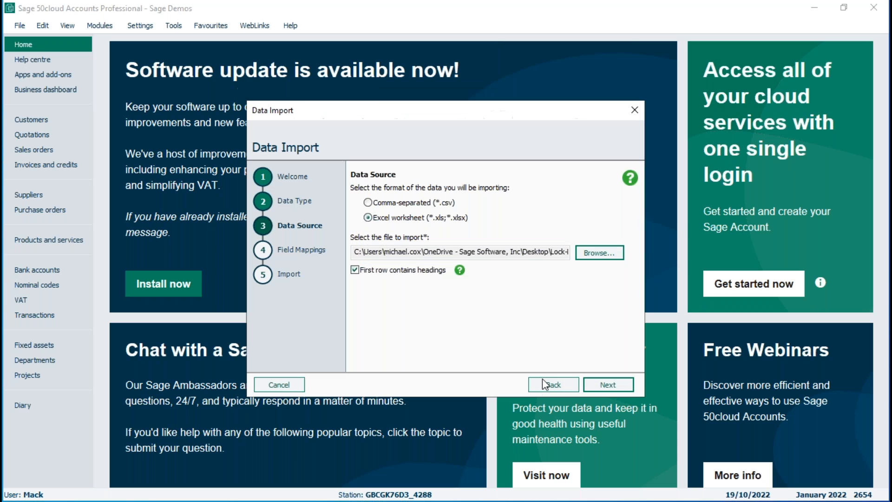
Try to import the worksheet's Audit Trail transactions with the existing field mappings, then close the import results.
left_click(609, 384)
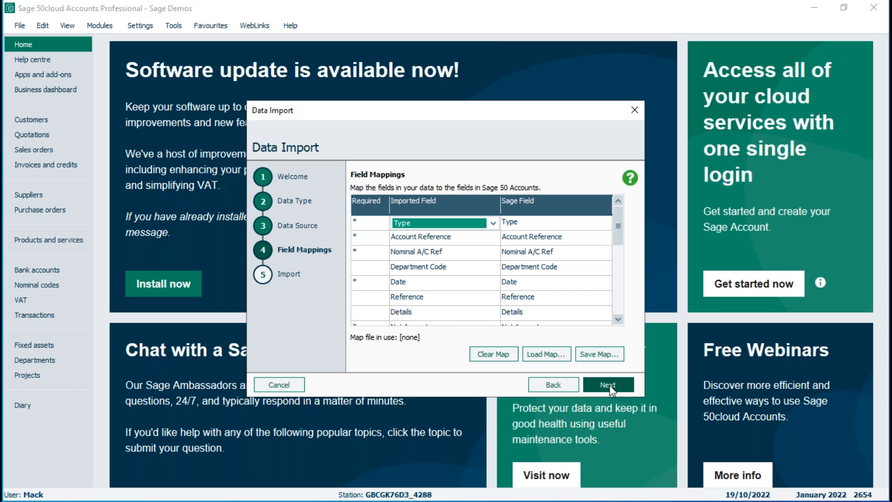
left_click(610, 385)
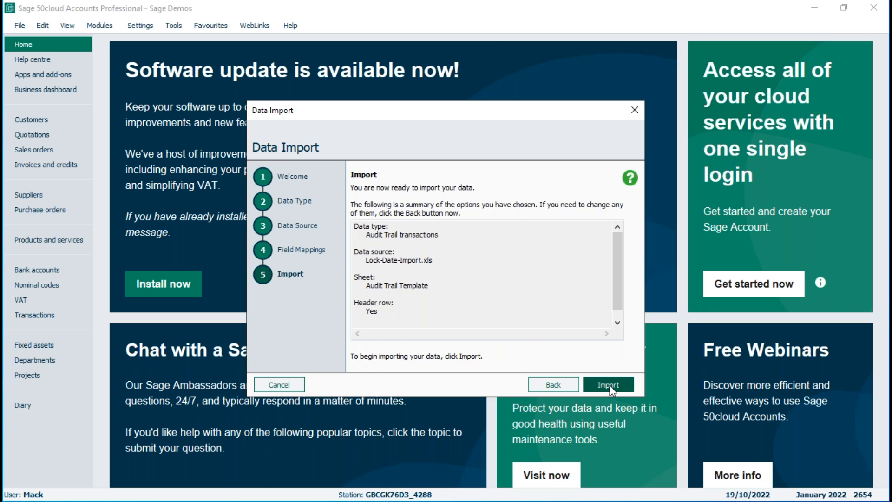
left_click(609, 384)
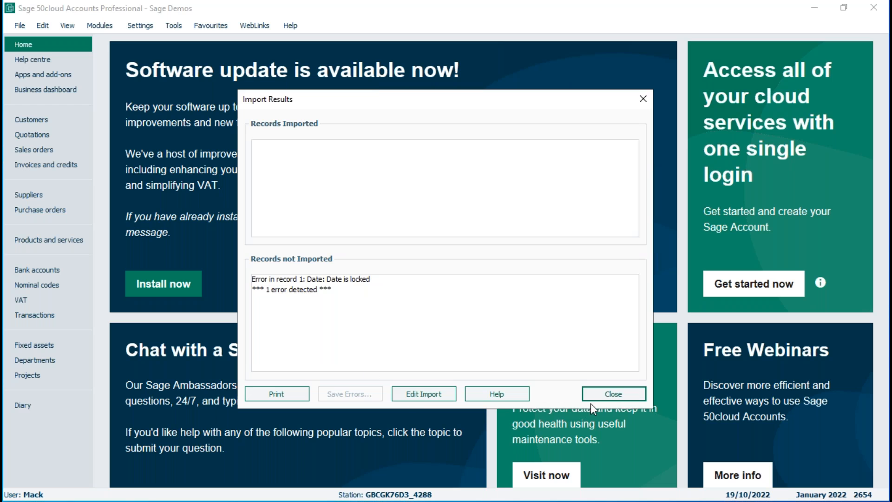
left_click(608, 395)
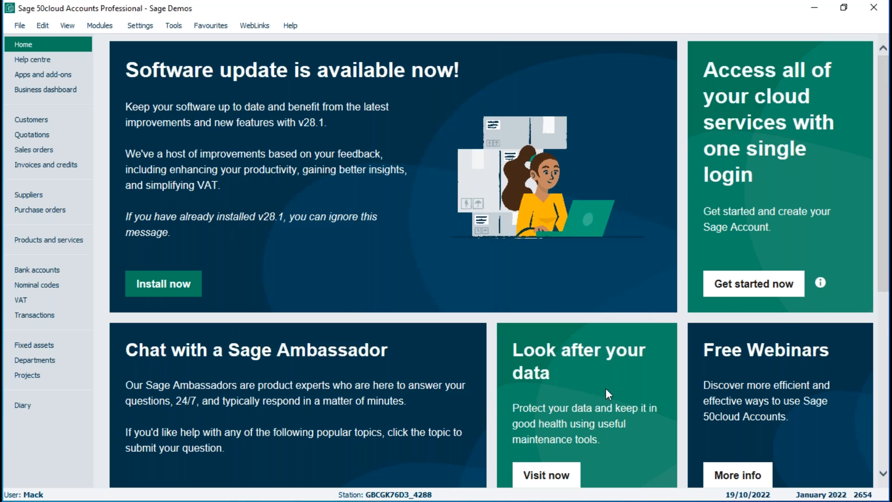